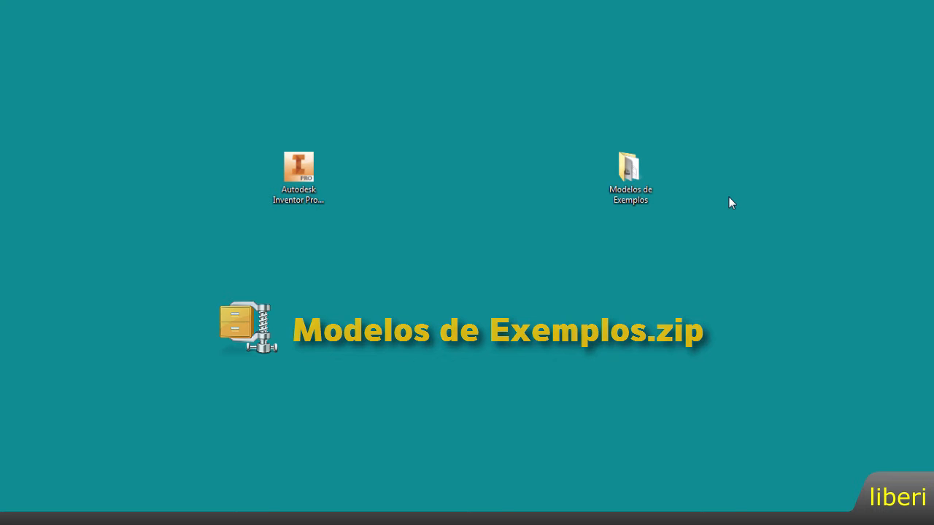
Step: Open the Modelos de Exemplos folder on the desktop and select its Inventor project file Modelos de Exemplos.ipj
double_click(629, 181)
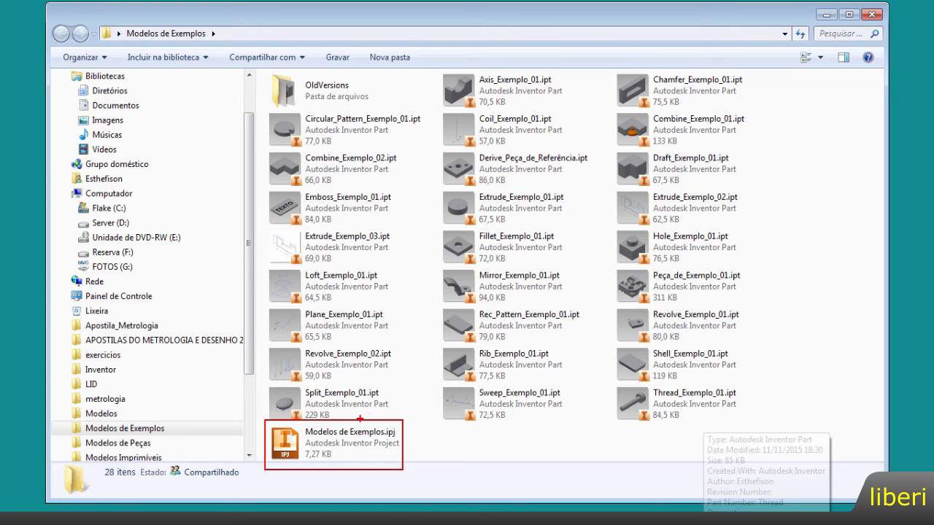
click(387, 452)
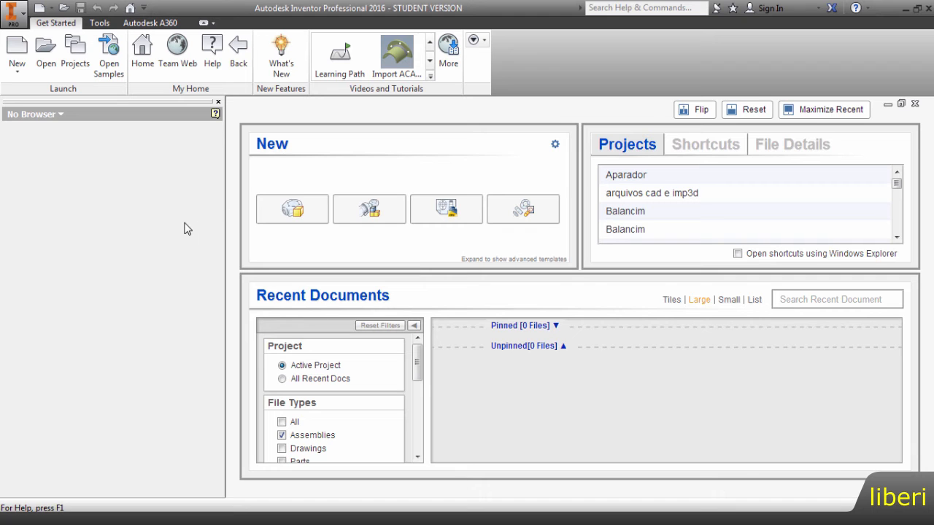
Step: Switch to Inventor, show the files in a widened Open dialog as medium icons, and open the part Extrude_Exemplo_01.ipt
click(50, 71)
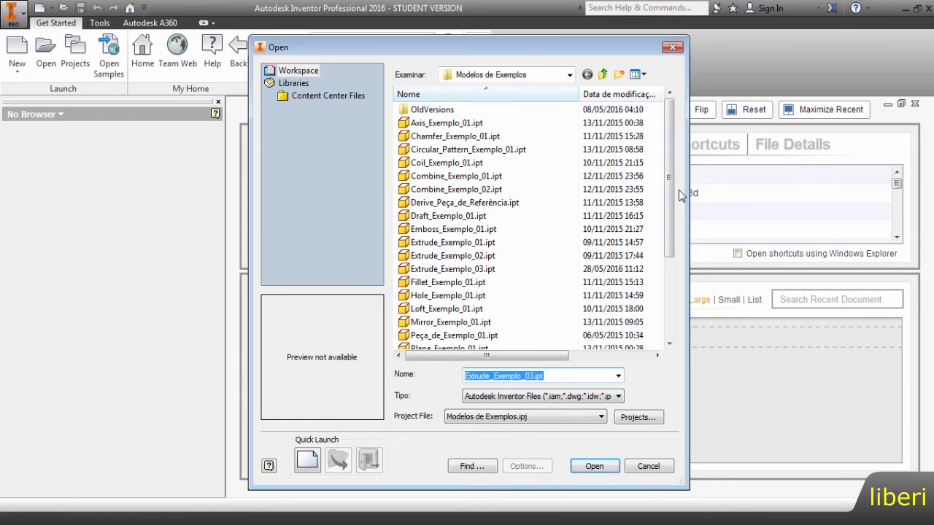
mouse_move(668, 186)
mouse_down()
mouse_move(669, 270)
mouse_move(669, 191)
mouse_up()
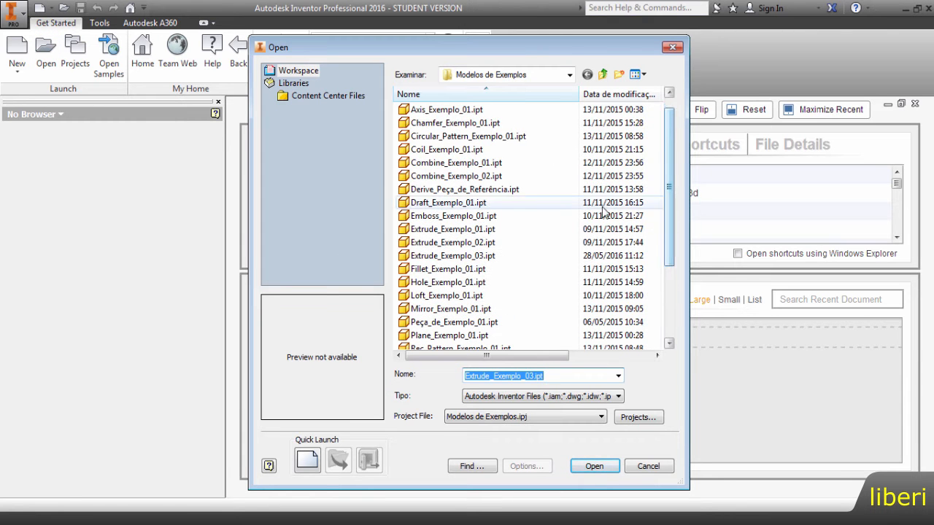
click(471, 231)
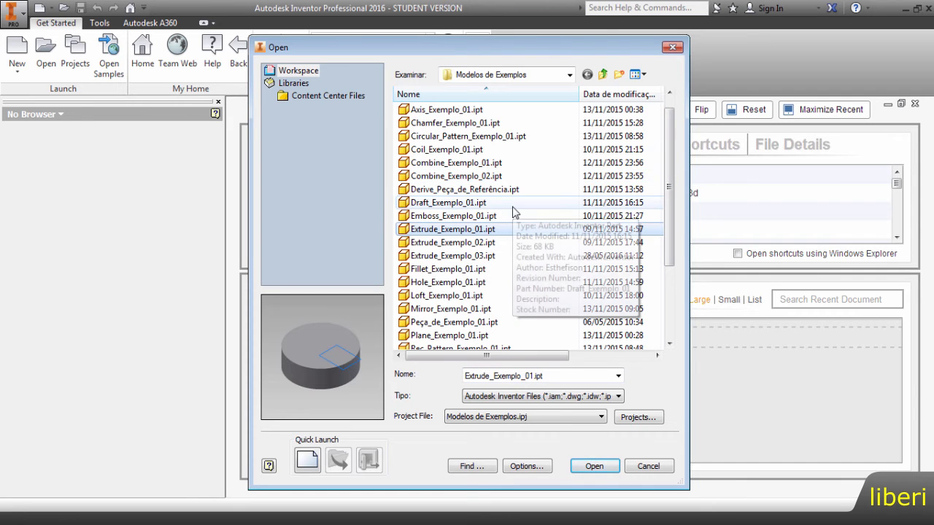
click(642, 74)
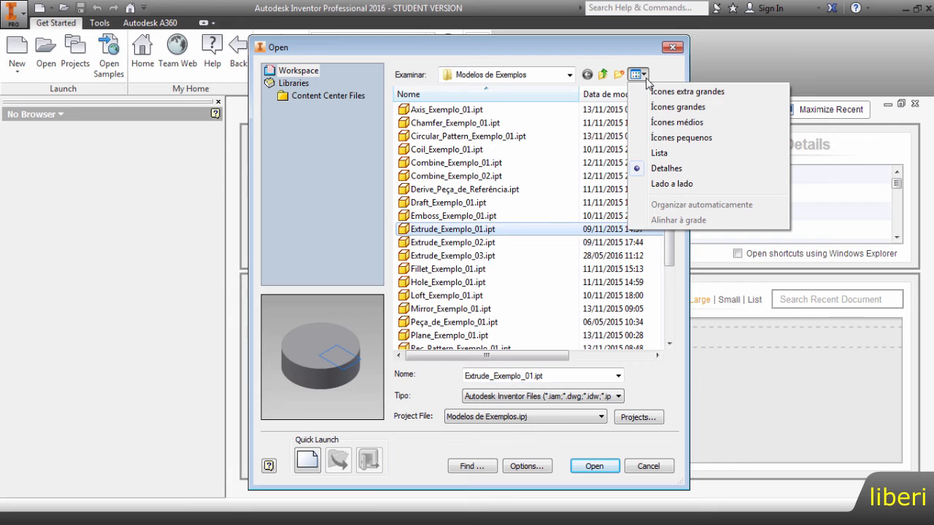
click(660, 124)
drag(688, 192, 853, 191)
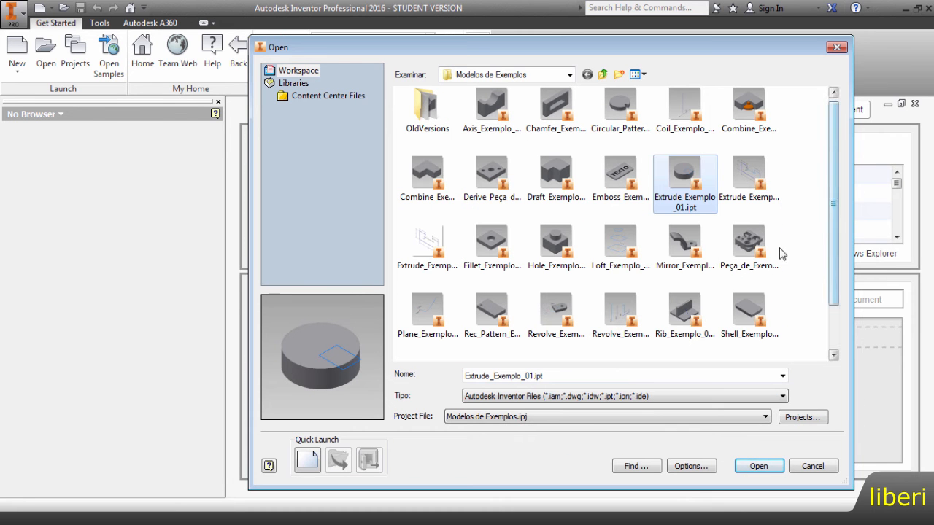
double_click(698, 191)
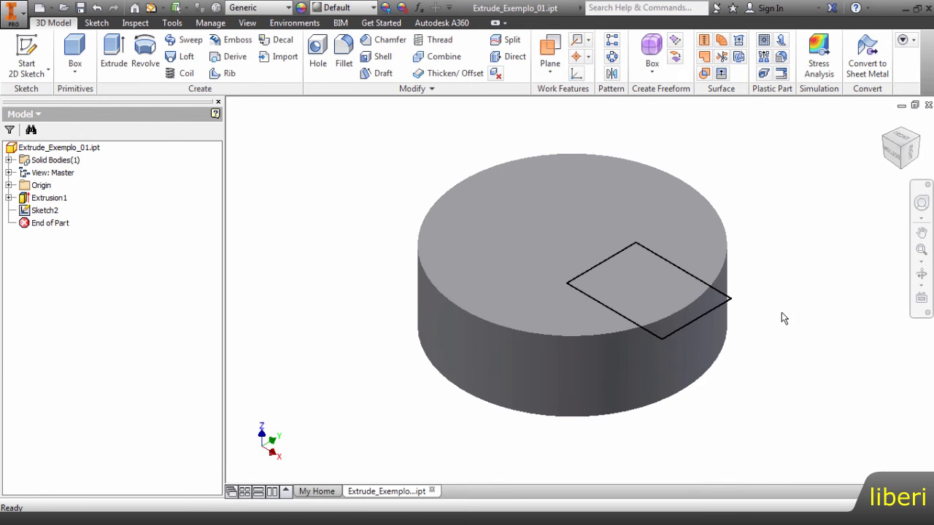
Step: Start an Extrude of the rectangular sketch on the disc and place its dialog and mini-toolbar clear of the model
mouse_move(781, 312)
shift+middle_down()
mouse_move(696, 318)
mouse_move(717, 315)
mouse_move(686, 302)
mouse_move(672, 277)
mouse_move(719, 319)
mouse_move(663, 317)
mouse_move(705, 328)
mouse_move(747, 323)
shift+middle_up()
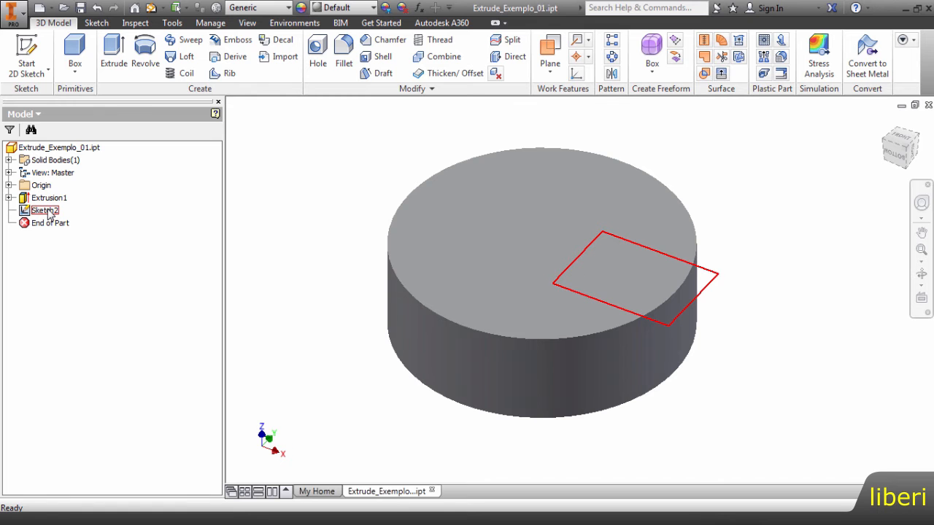
mouse_move(755, 321)
shift+middle_down()
mouse_move(784, 313)
mouse_move(722, 290)
mouse_move(694, 319)
mouse_move(620, 354)
mouse_move(765, 340)
mouse_move(787, 329)
mouse_move(766, 335)
shift+middle_up()
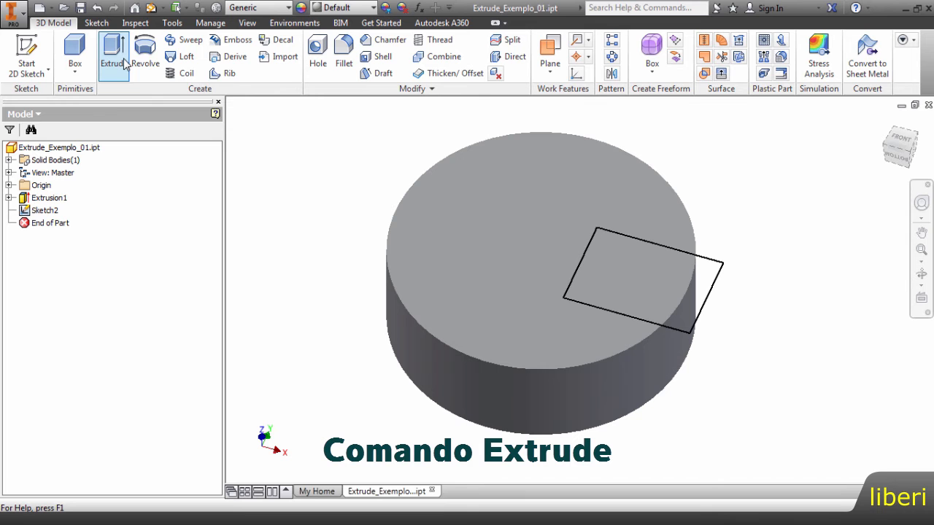
middle_drag(803, 244, 782, 238)
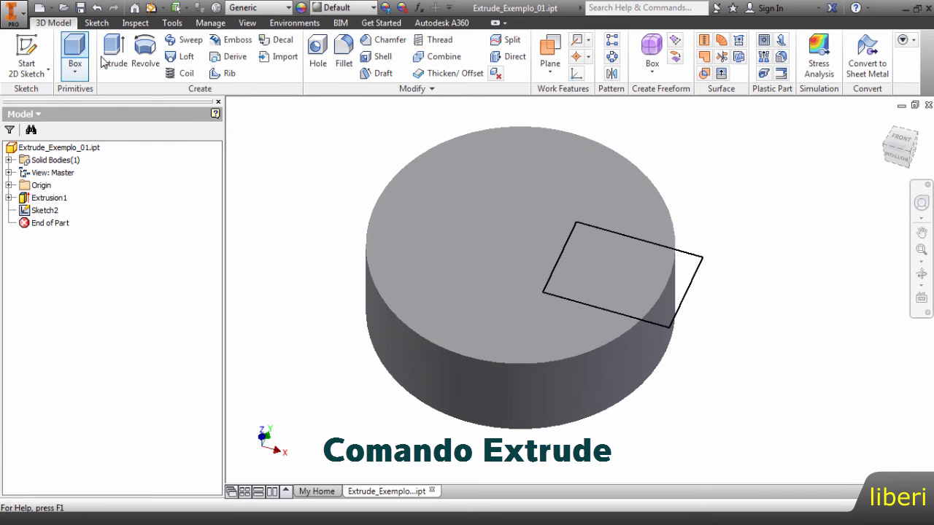
click(109, 57)
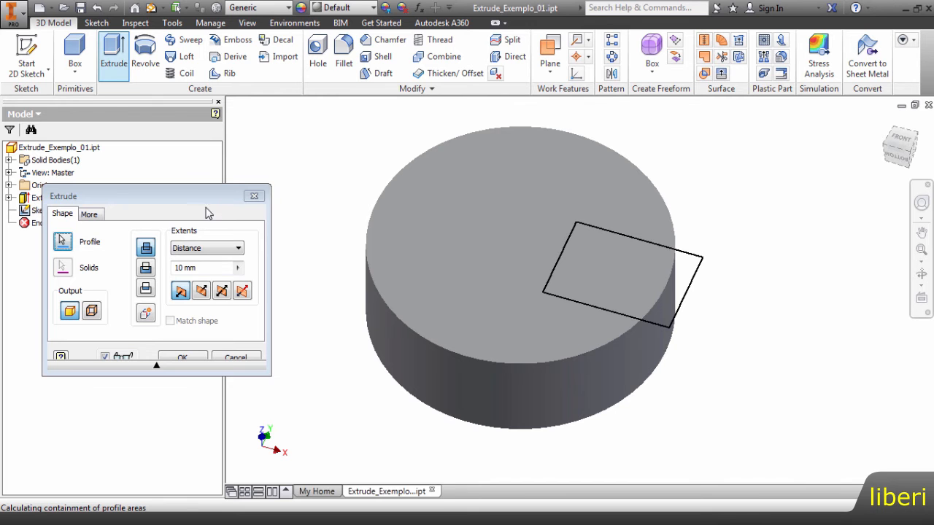
drag(196, 206, 271, 136)
drag(625, 125, 741, 179)
drag(264, 129, 267, 129)
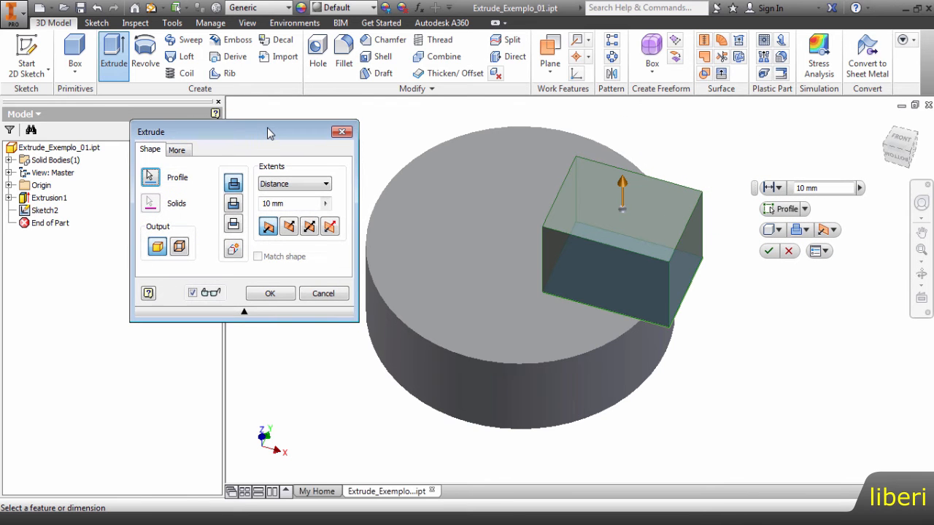
Step: Collapse and expand the Extrude dialog twice, and move the mini-toolbar farther from the preview
click(245, 313)
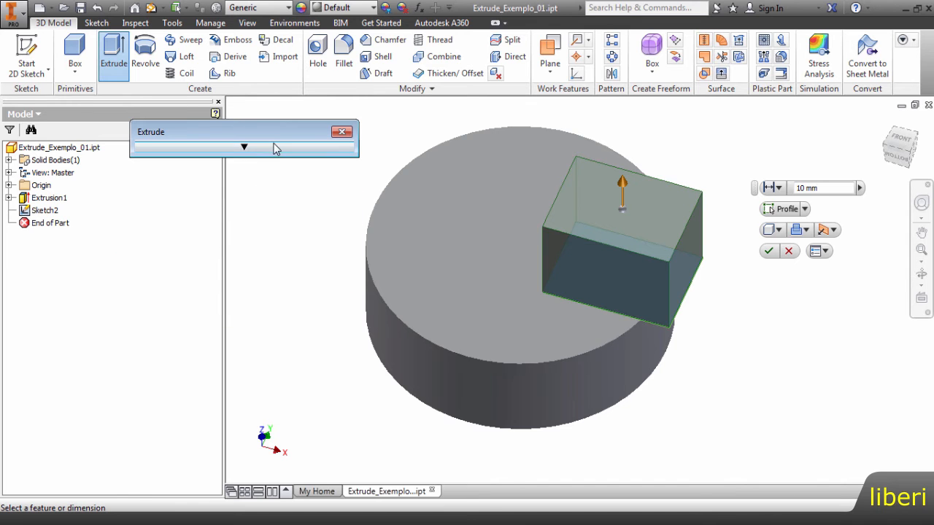
drag(269, 138, 263, 139)
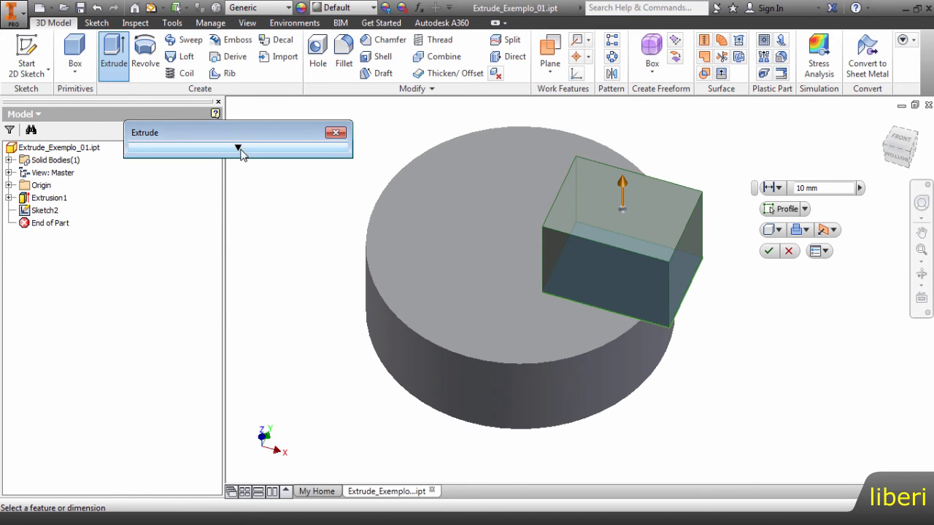
click(238, 148)
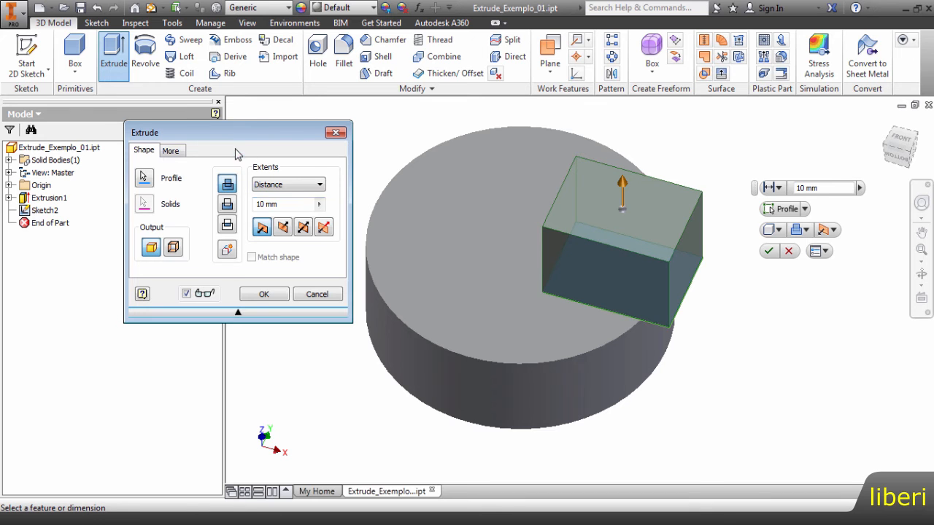
click(238, 312)
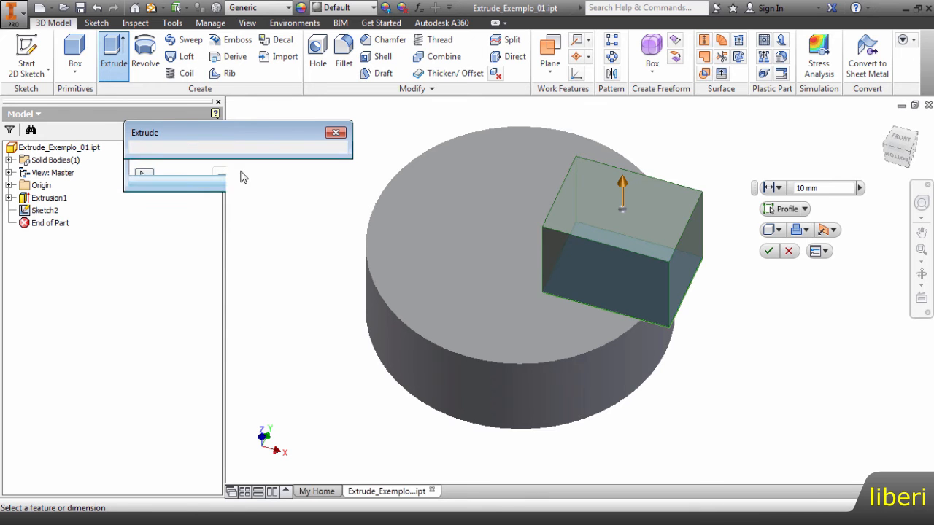
click(240, 149)
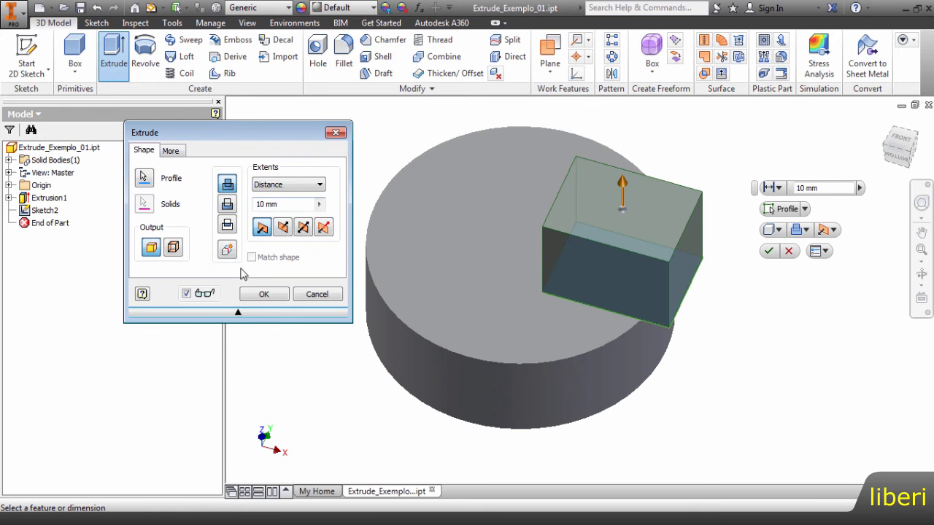
drag(755, 186, 746, 130)
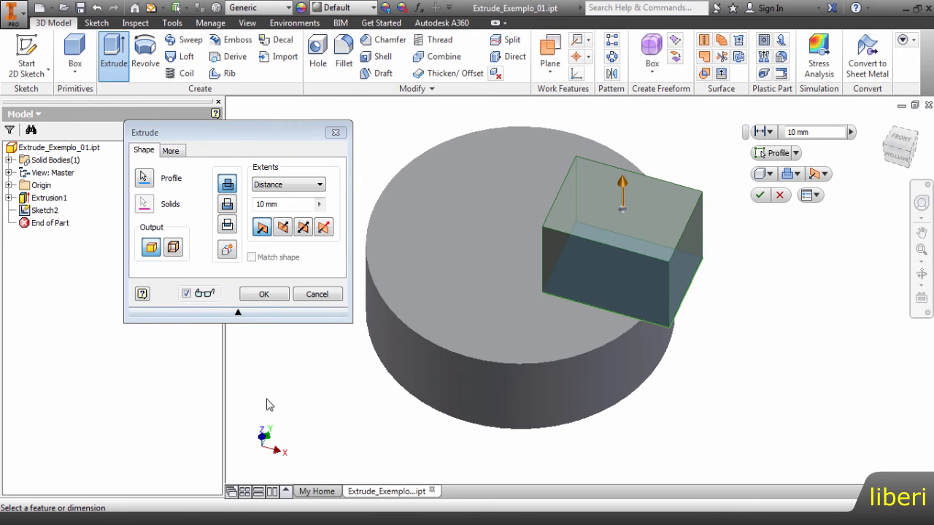
Step: Stretch the extrusion upward to 11.25 mm and reverse it into the disc as a 4.75 mm deep cut
middle_drag(386, 413, 427, 396)
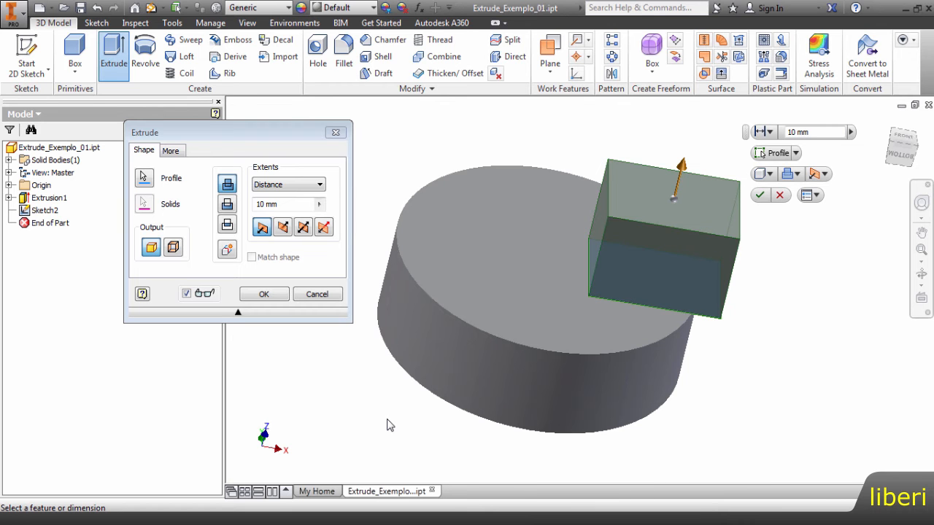
middle_drag(722, 416, 661, 413)
click(272, 205)
drag(272, 207, 248, 212)
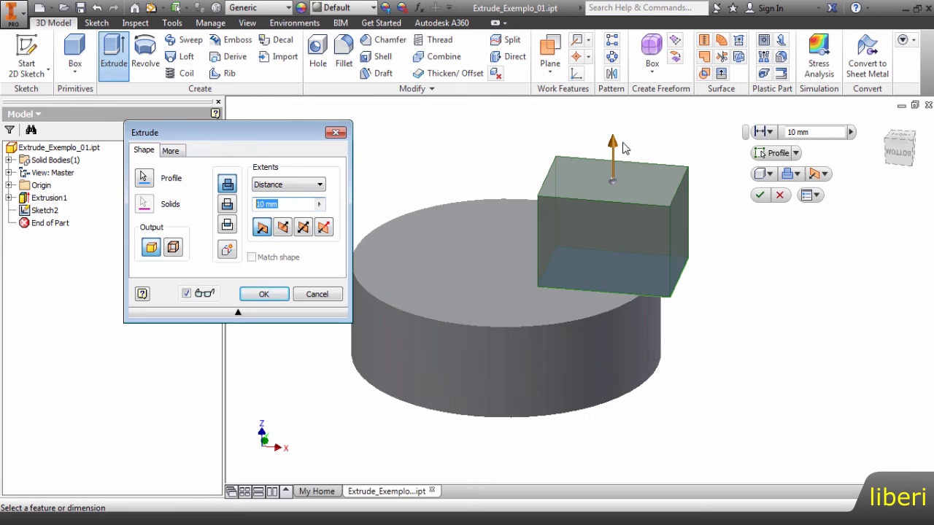
mouse_move(617, 148)
mouse_down()
mouse_move(615, 132)
mouse_move(619, 187)
mouse_move(615, 139)
mouse_up()
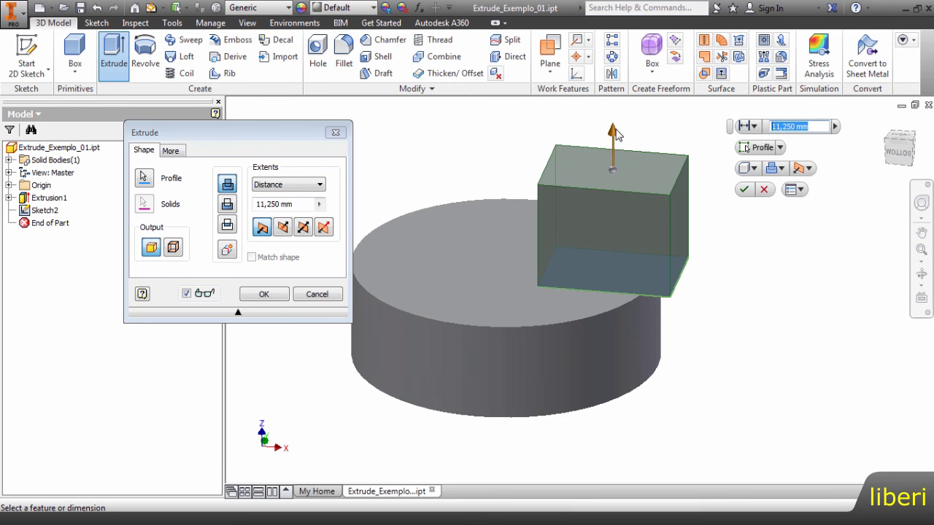
drag(617, 138, 708, 255)
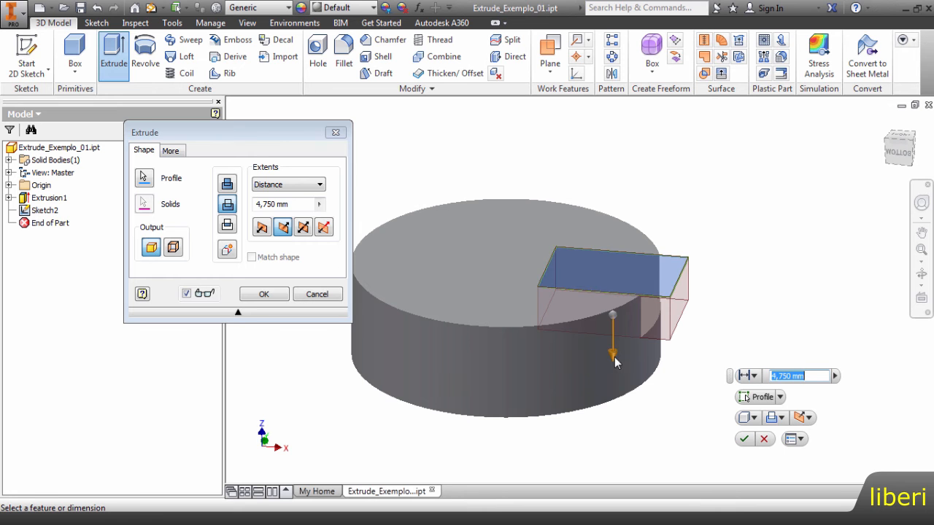
Step: Pull the extrusion back above the disc as a join 10.5 mm high
shift+middle_drag(700, 351, 656, 347)
drag(583, 382, 608, 249)
shift+middle_drag(608, 252, 675, 284)
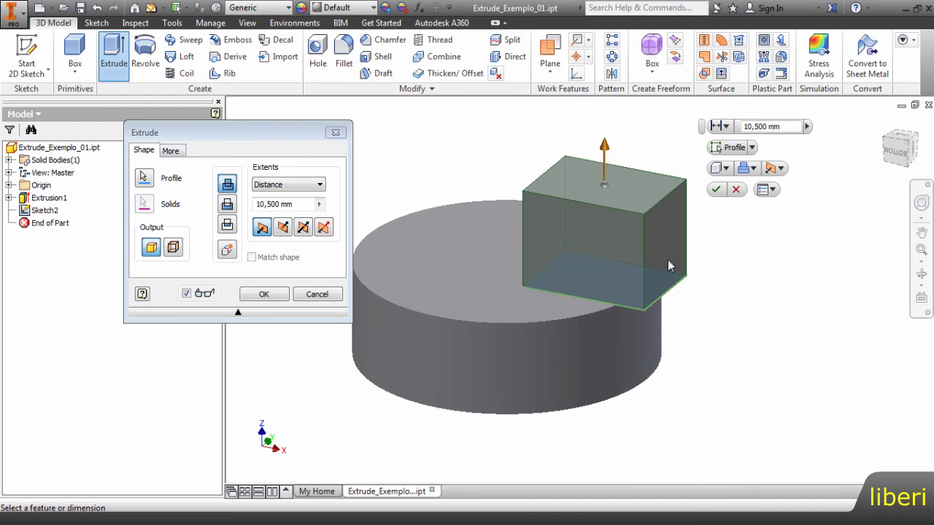
Step: Push the extrusion 5.75 mm down into the disc as a cut and flip it upward as a join at the same distance
shift+middle_drag(691, 367, 662, 355)
drag(596, 136, 624, 294)
shift+middle_drag(688, 302, 724, 307)
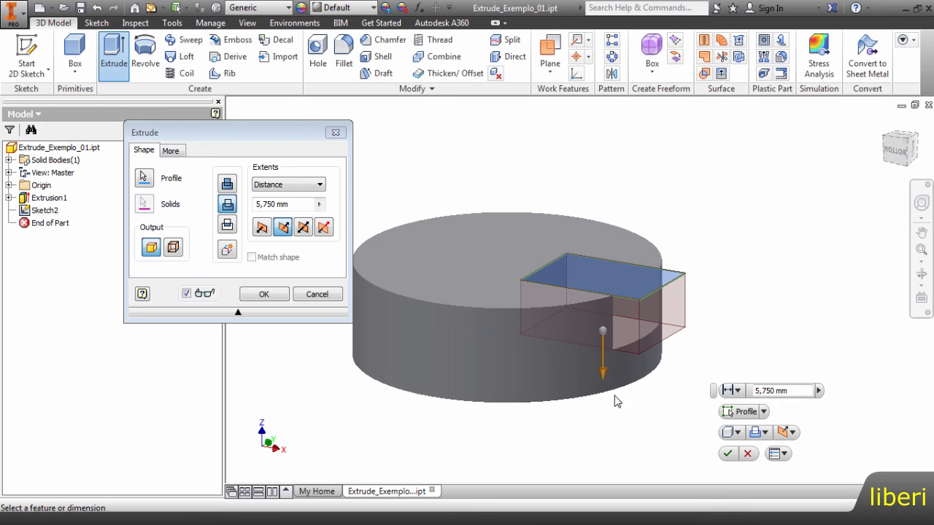
drag(603, 375, 664, 268)
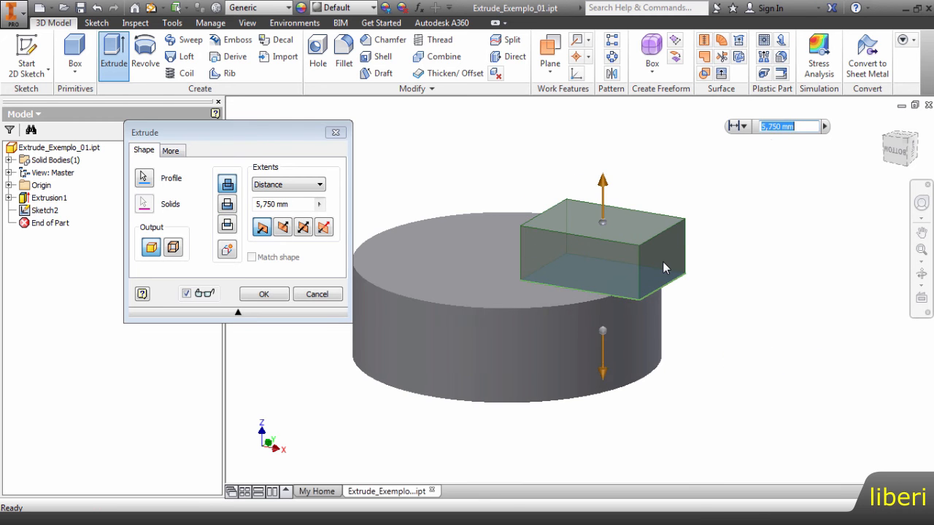
shift+middle_drag(697, 325, 742, 340)
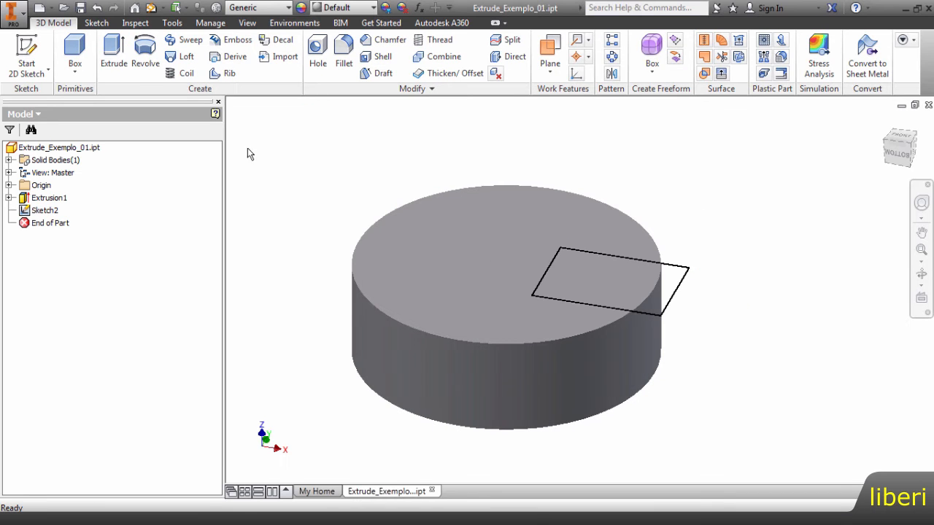
Step: Restart Extrude on the rectangular sketch with the 5.75 mm distance and set its operation to Cut
click(114, 57)
middle_drag(629, 388, 602, 398)
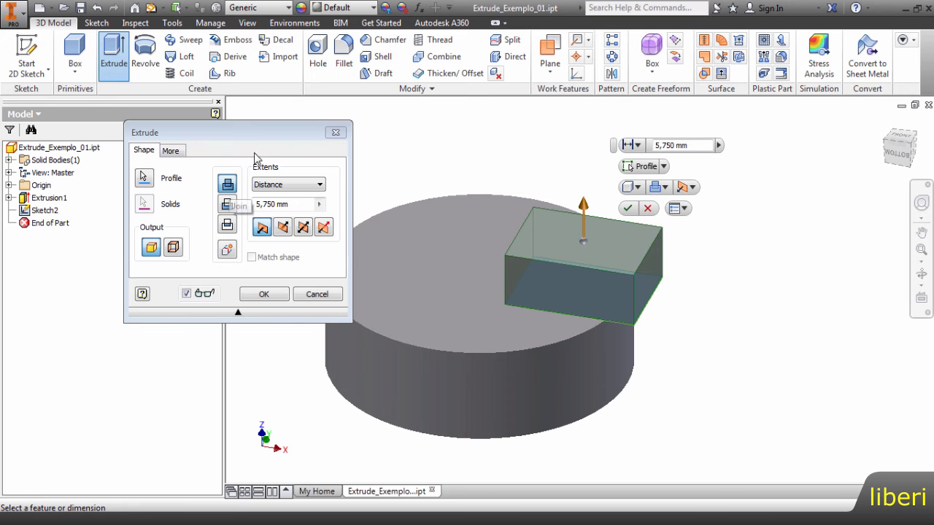
drag(255, 129, 224, 133)
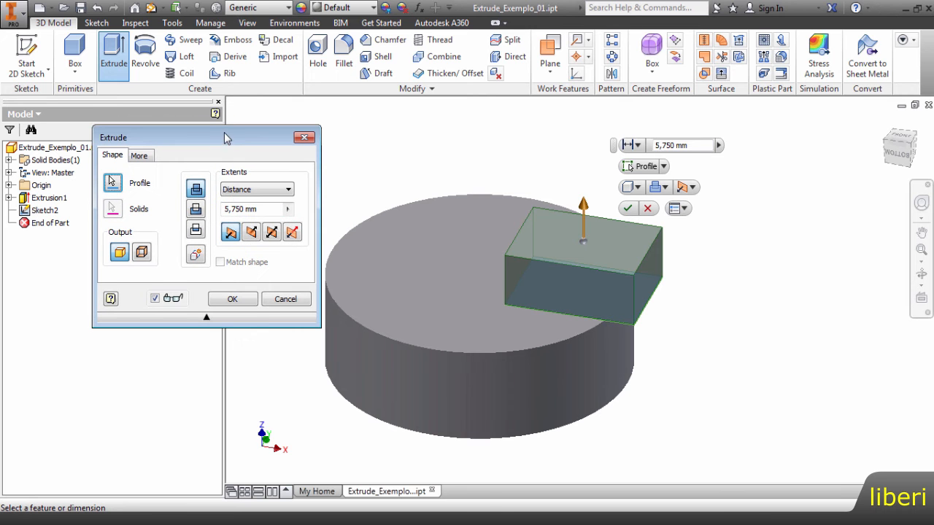
click(196, 210)
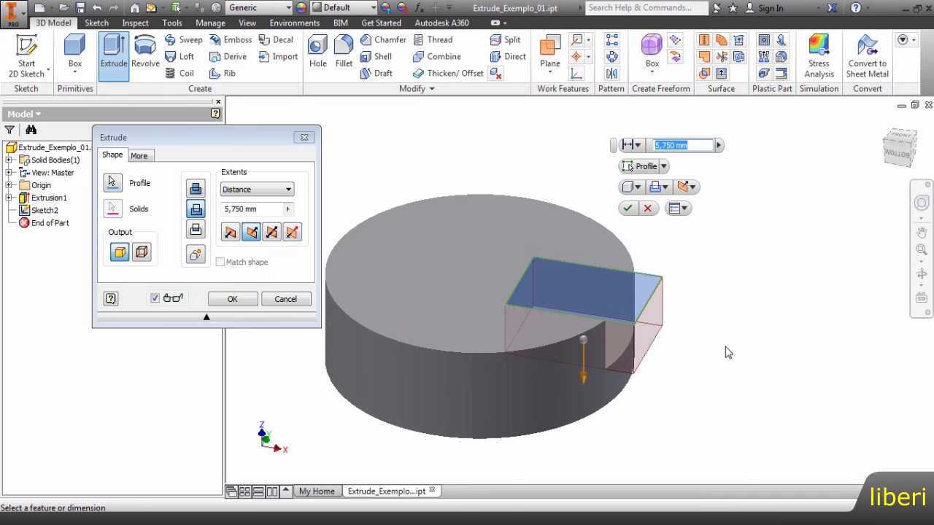
shift+middle_drag(732, 364, 692, 377)
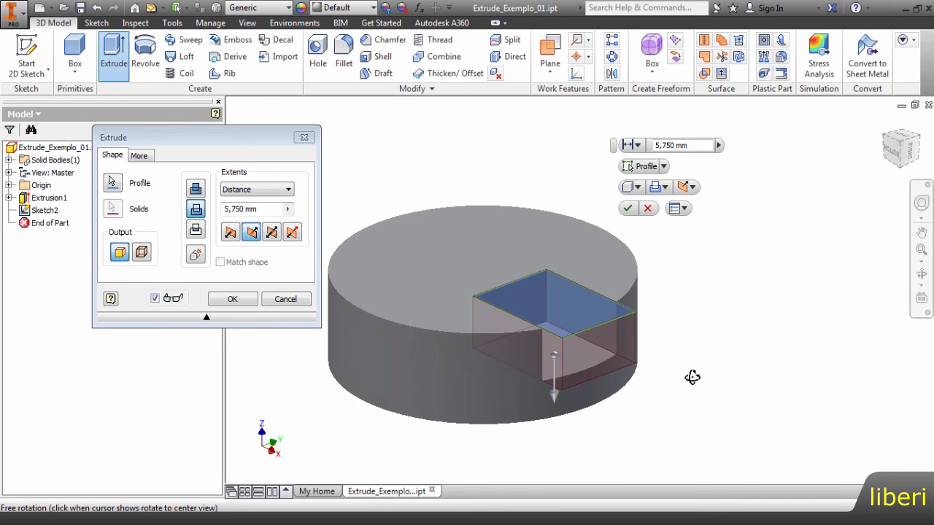
Step: Change the extrusion's operation to Intersect and examine the preview from several angles
click(195, 230)
shift+middle_drag(674, 375, 766, 365)
scroll(680, 383, down, 4)
scroll(742, 386, up, 3)
shift+middle_drag(669, 348, 625, 353)
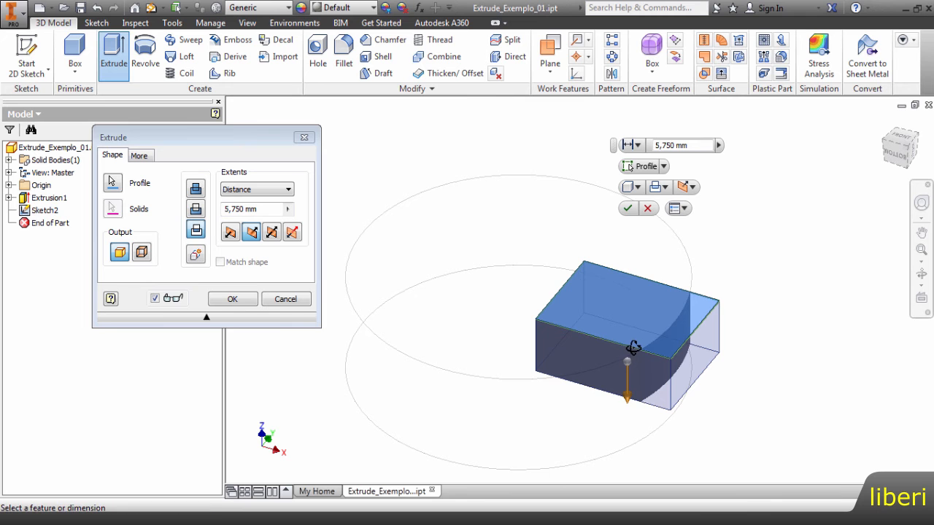
Step: Compare the Join and Cut previews of the rectangular extrusion and set its operation to Intersect
click(196, 189)
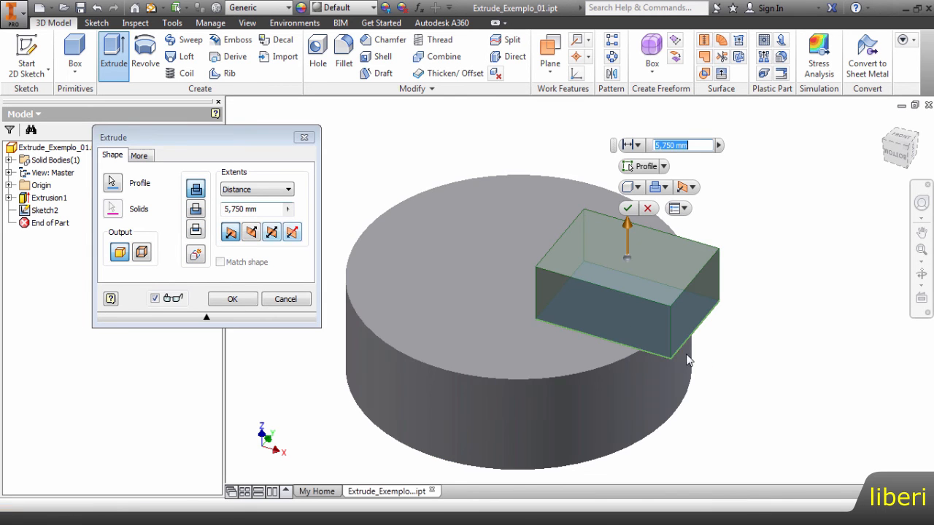
shift+middle_drag(551, 381, 568, 394)
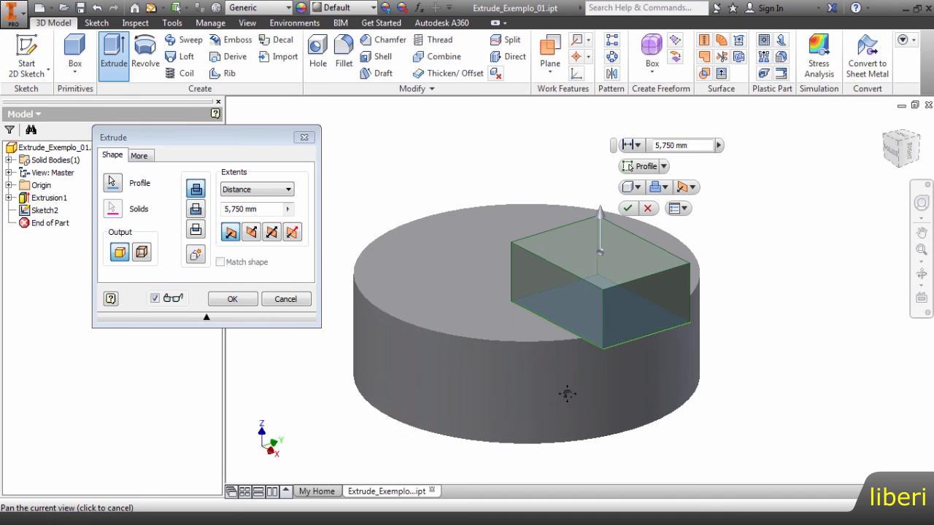
click(195, 210)
click(196, 231)
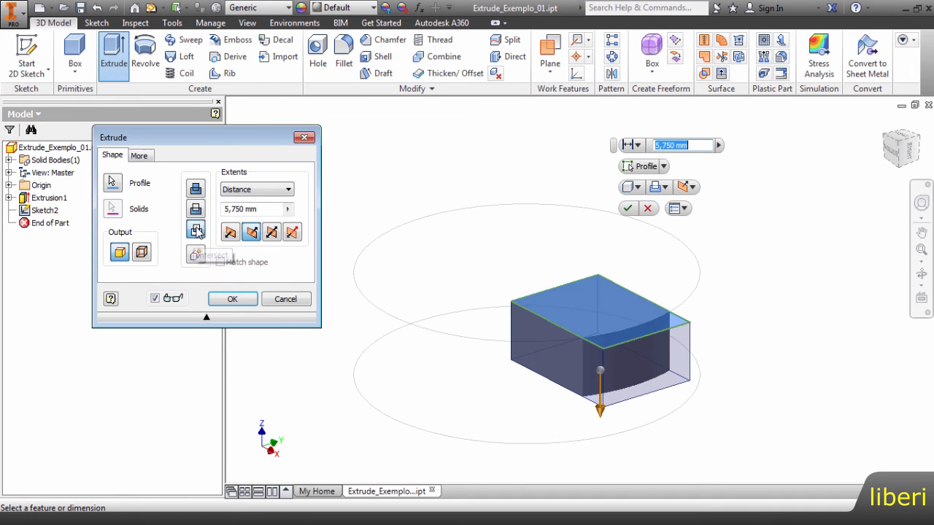
Step: Preview the rectangular extrusion as a Join and set its operation to Cut
click(196, 189)
shift+middle_drag(763, 318, 755, 341)
click(203, 212)
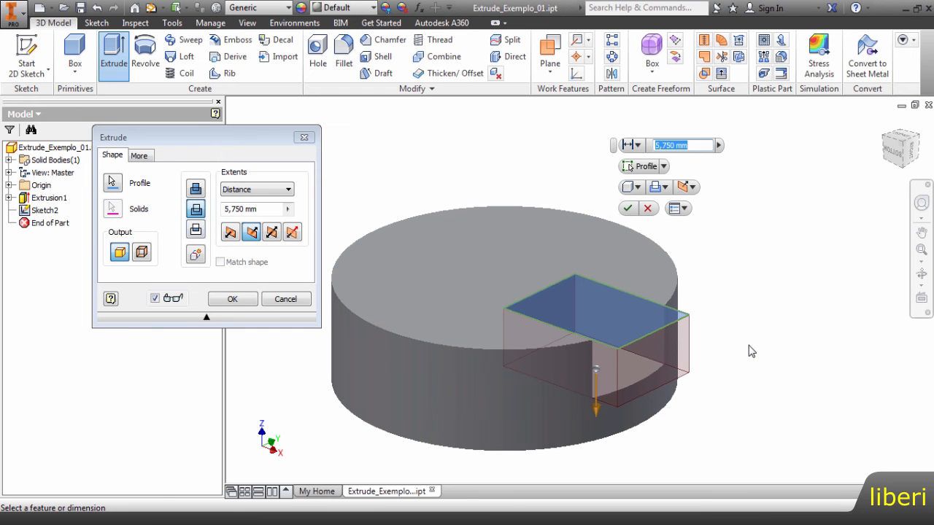
shift+middle_drag(740, 333, 729, 344)
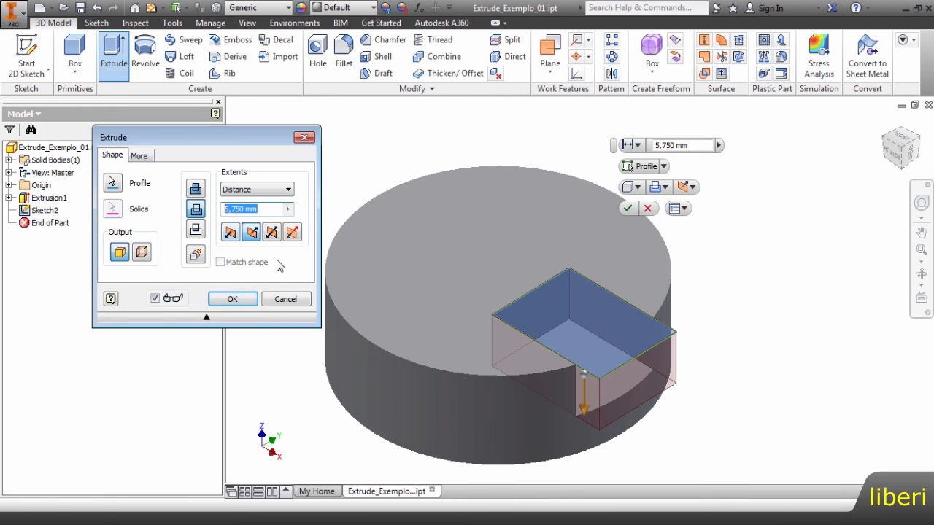
Step: Set the cut's depth to 8 mm, examine the preview, and increase the depth to 10 mm
text(8)
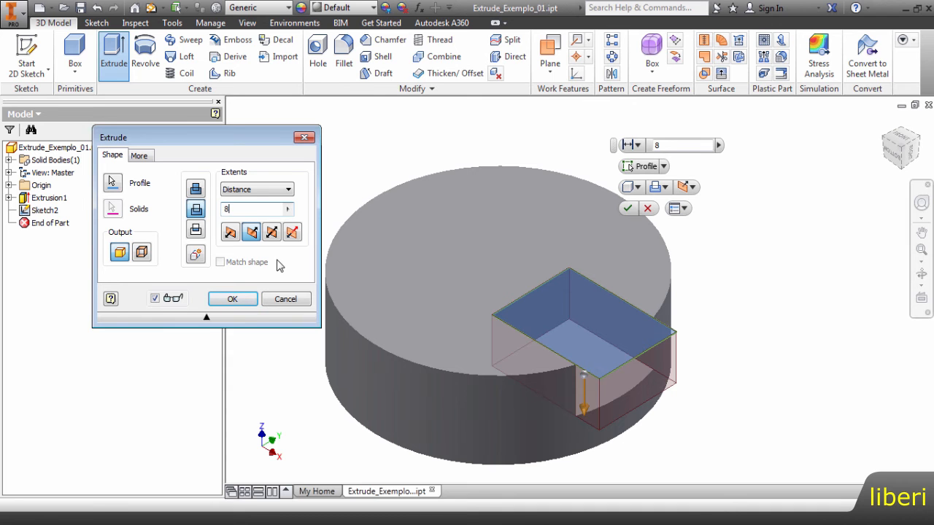
shift+middle_drag(782, 298, 677, 294)
click(231, 210)
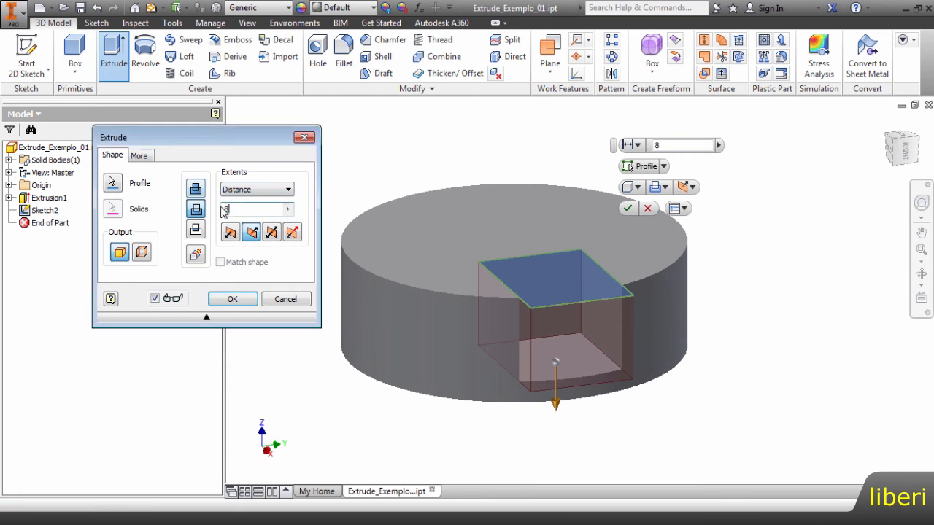
text(10)
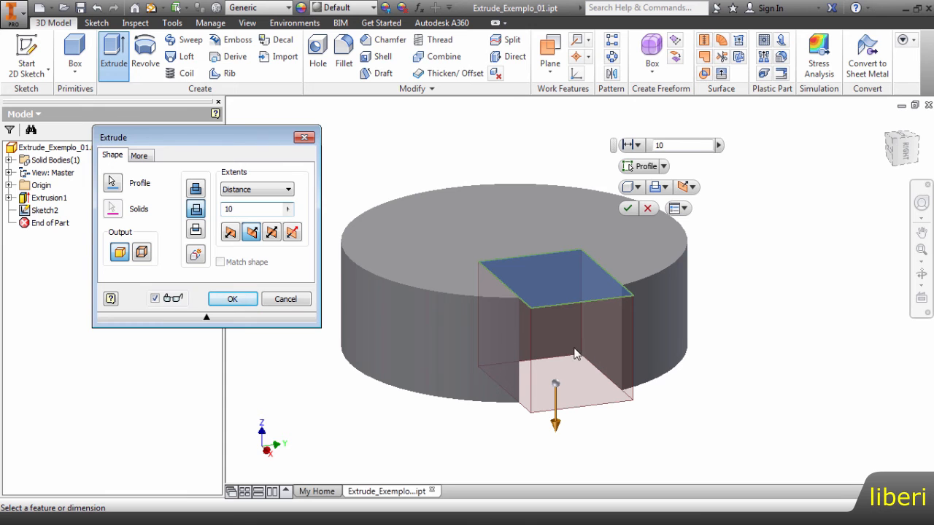
Step: Try cut depths of 2 mm and 10 mm and set the distance to 5 mm
drag(248, 211, 221, 211)
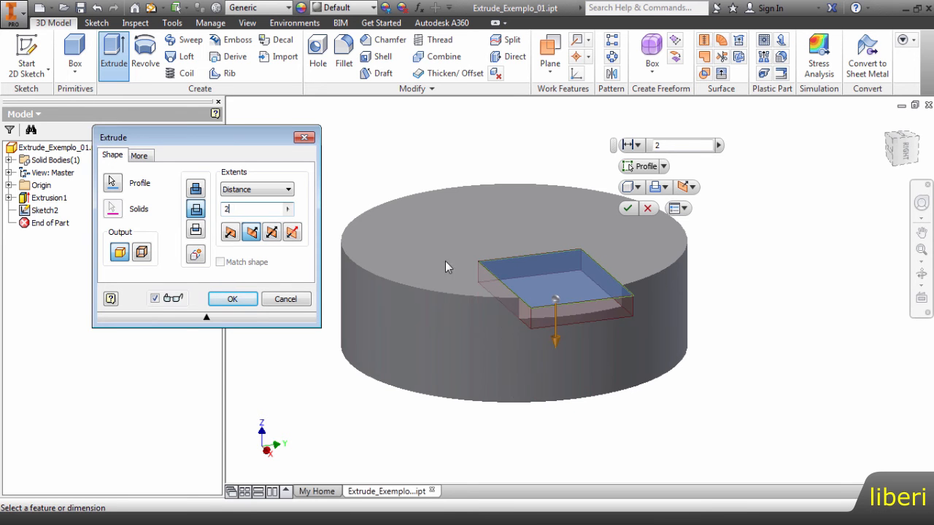
mouse_move(732, 359)
shift+middle_down()
mouse_move(734, 369)
mouse_move(707, 375)
mouse_move(752, 370)
mouse_move(734, 361)
shift+middle_up()
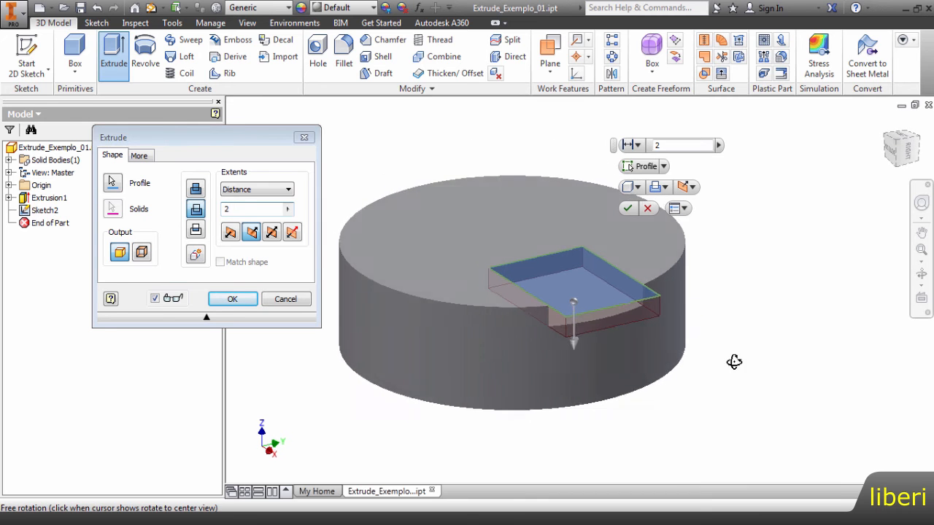
double_click(227, 210)
text(10)
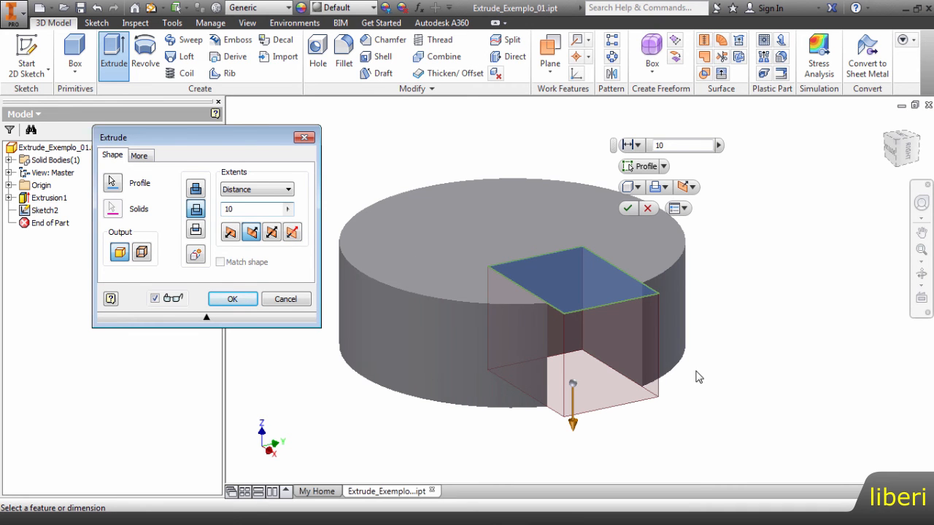
double_click(246, 209)
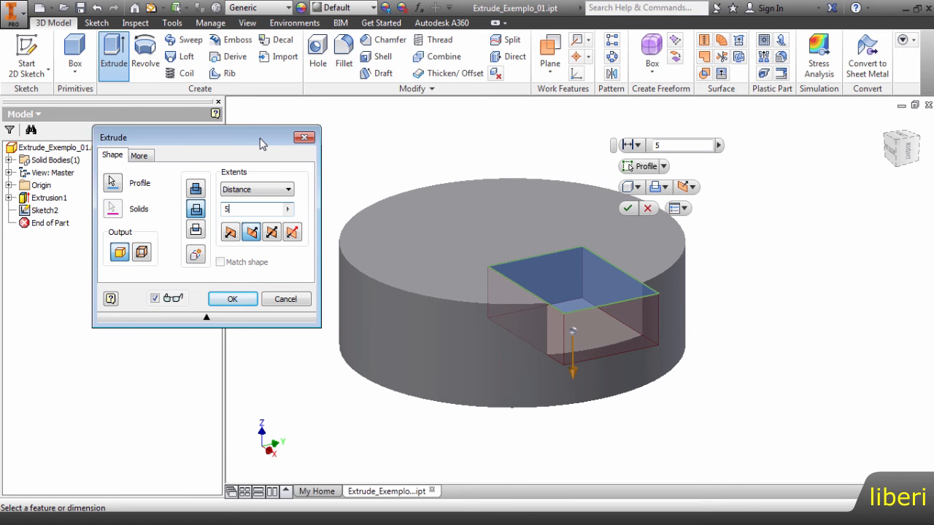
Step: Point the 5 mm extrusion upward with Direction 1, compare the Join, Cut and Intersect previews, and set the operation to Join
click(231, 232)
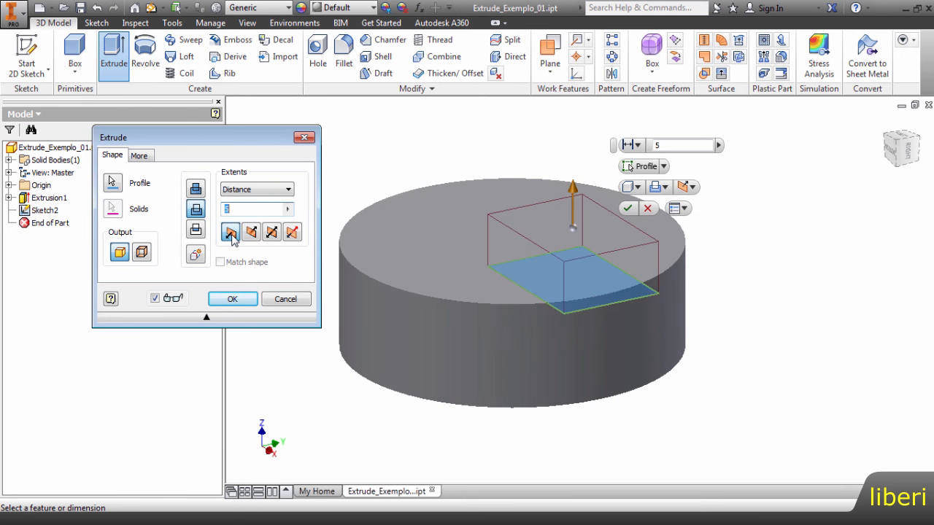
shift+middle_drag(683, 358, 749, 377)
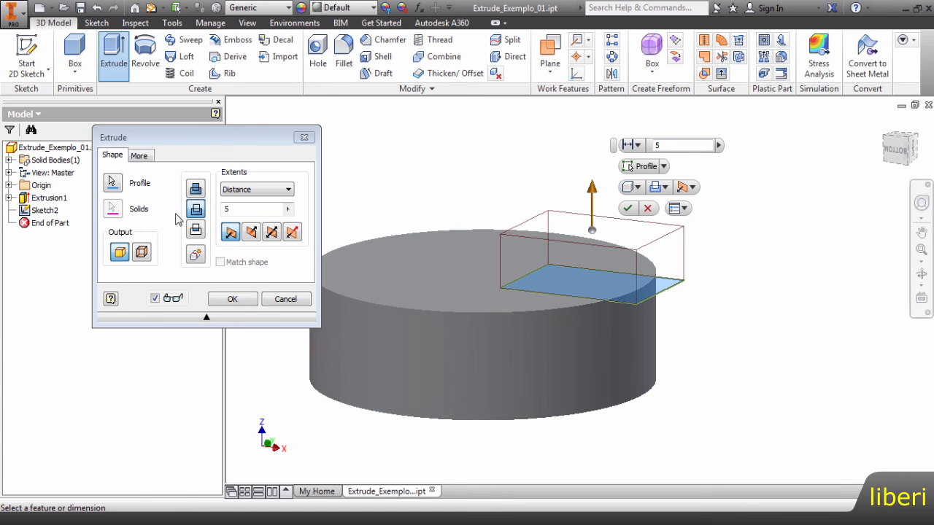
click(196, 190)
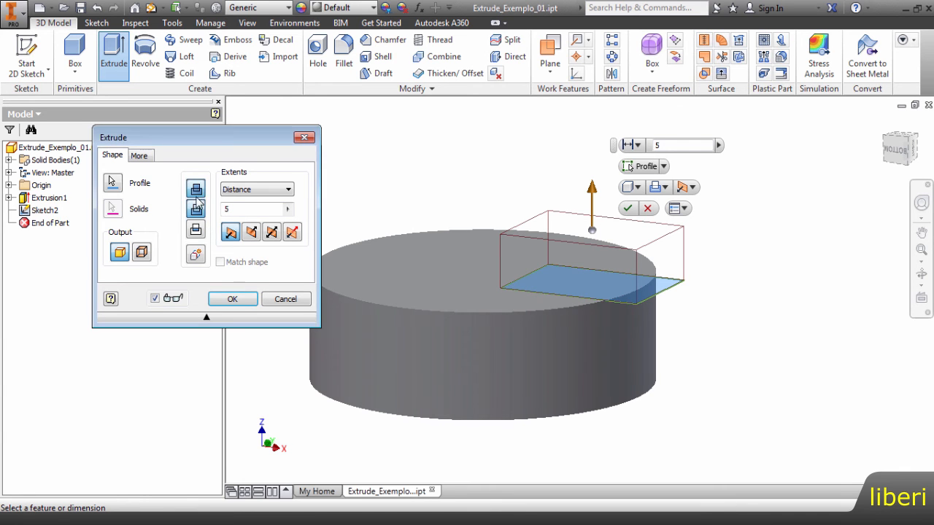
click(197, 231)
click(195, 210)
click(196, 189)
click(196, 209)
click(196, 190)
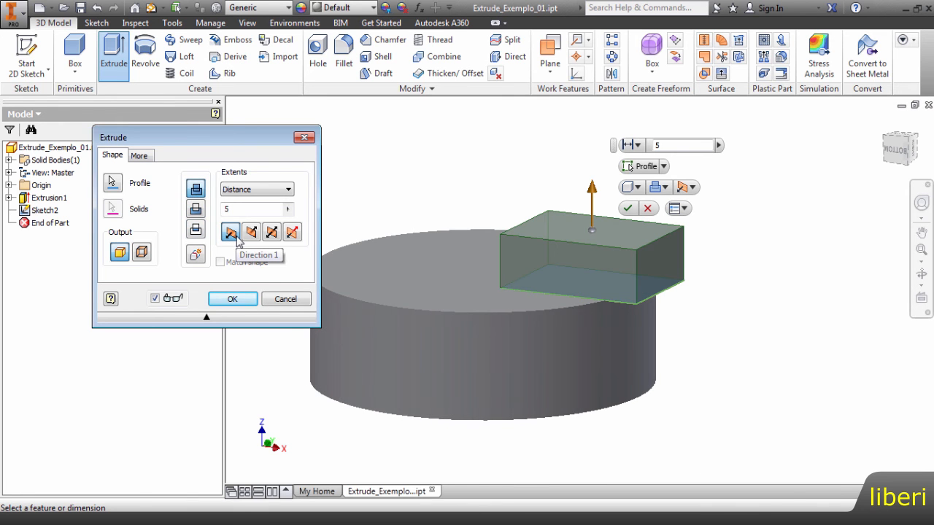
Step: Preview the join in Direction 2, make it Symmetric about the sketch, and stretch its total distance to 11 mm
click(250, 232)
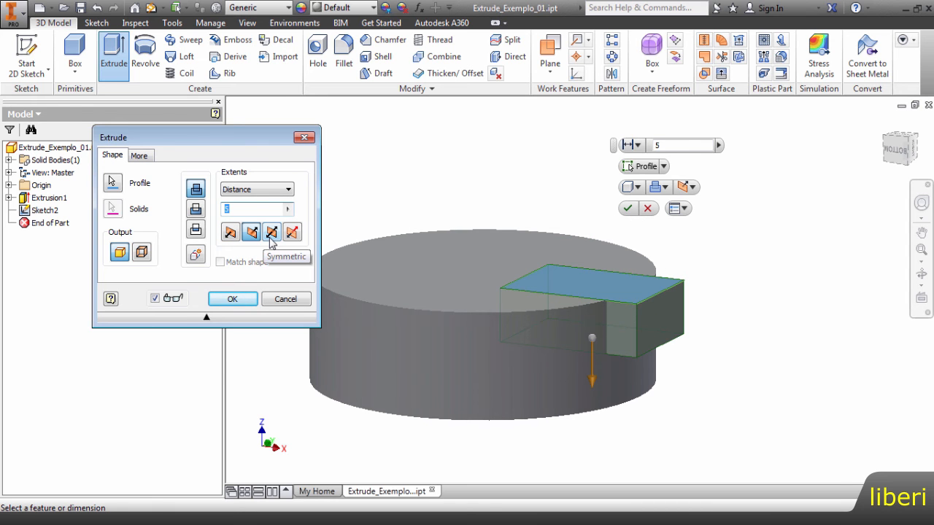
click(272, 232)
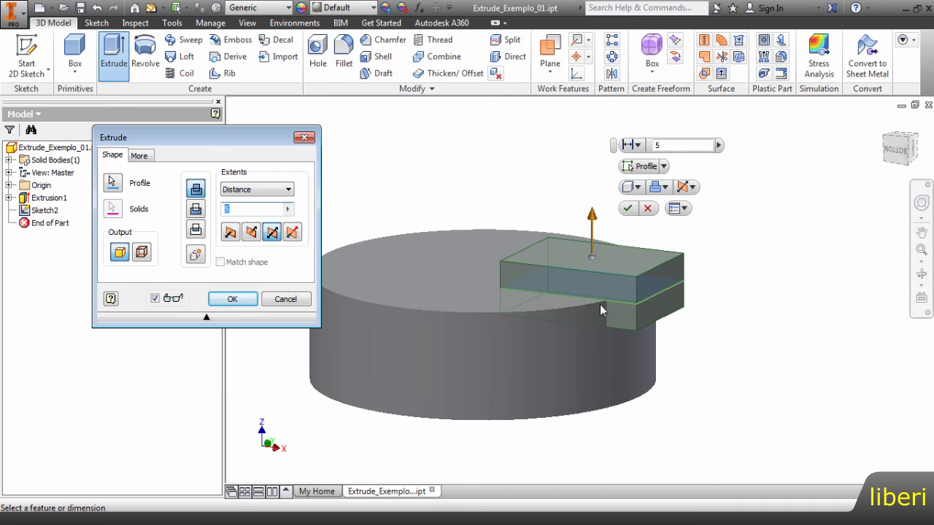
middle_drag(757, 365, 728, 358)
drag(570, 226, 597, 189)
shift+middle_drag(693, 304, 604, 317)
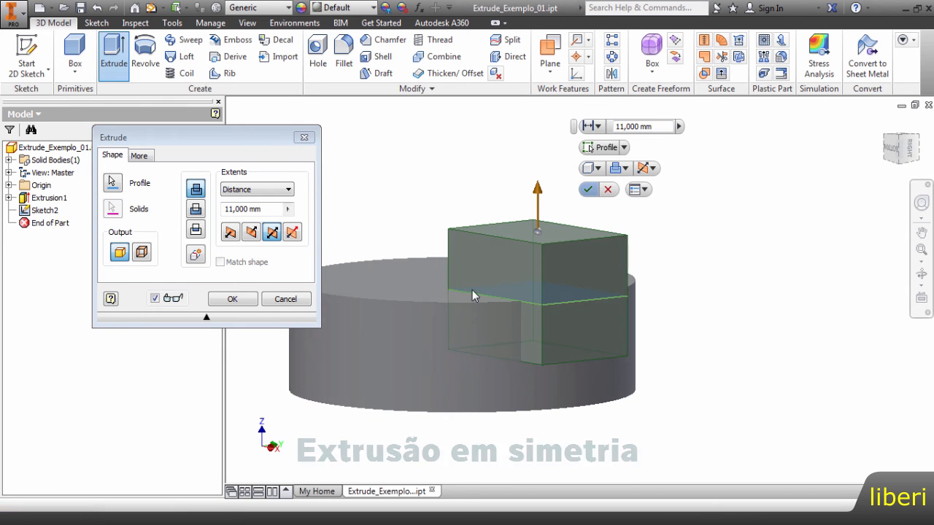
click(272, 210)
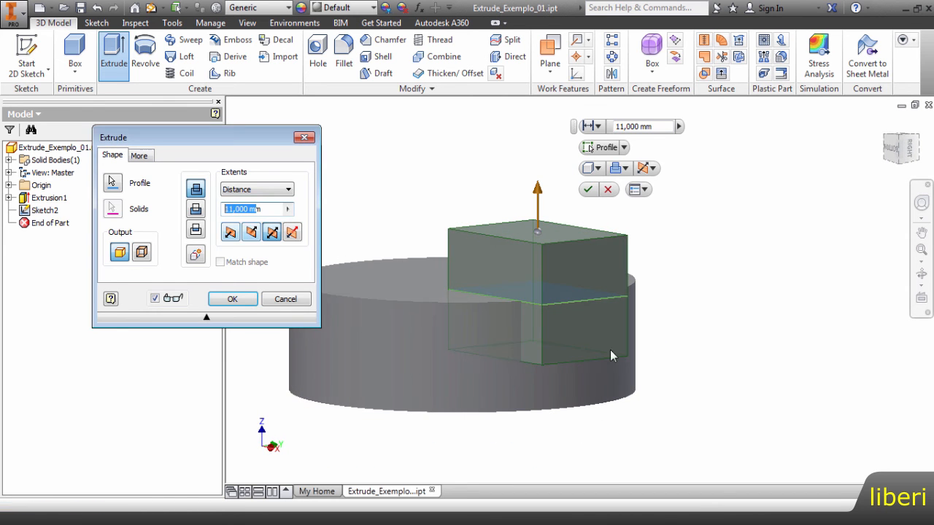
mouse_move(523, 281)
mouse_down()
mouse_move(452, 294)
mouse_move(526, 302)
mouse_up()
key(e)
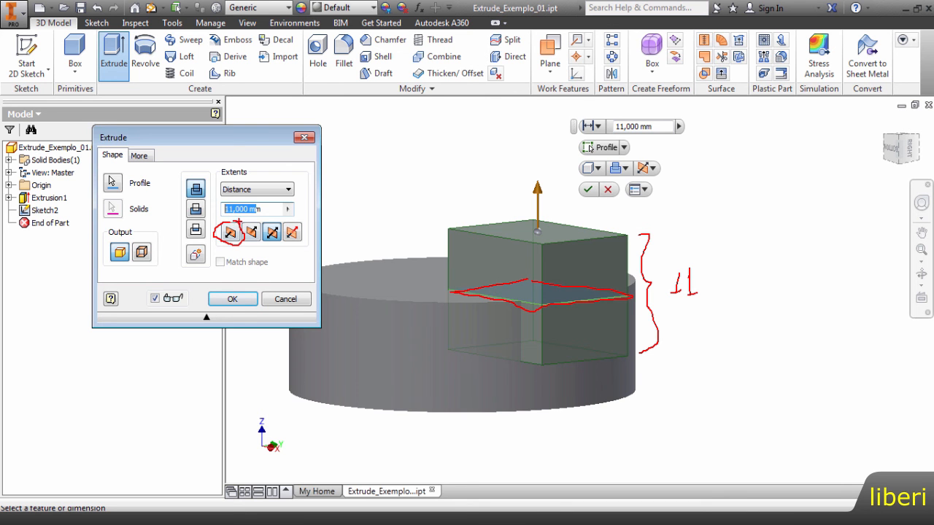
drag(270, 208, 308, 189)
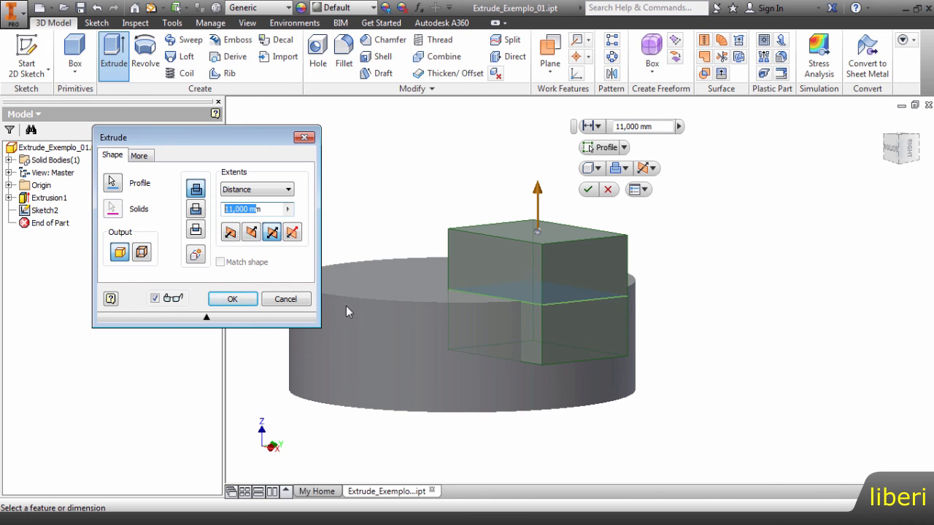
Step: Preview the 11 mm extrusion in Direction 1 and set its direction to Asymmetric
click(229, 232)
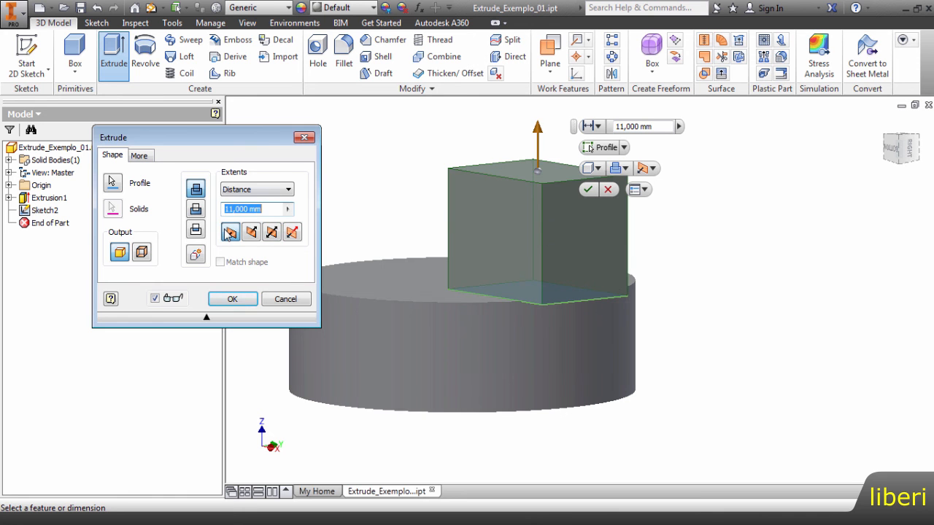
drag(257, 140, 195, 164)
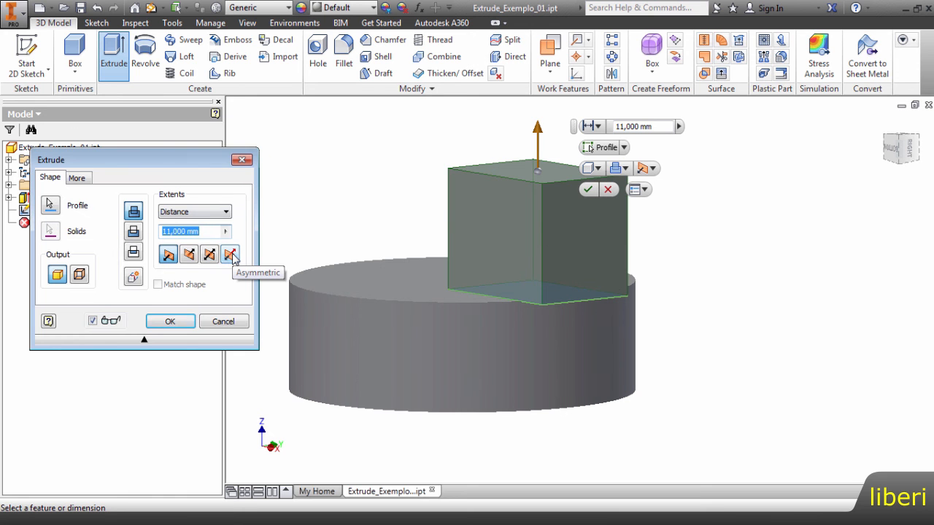
click(231, 255)
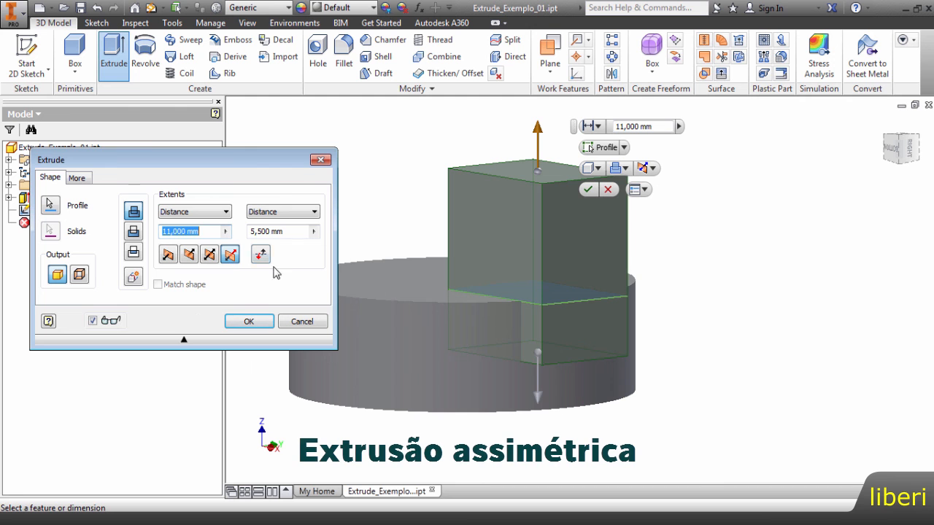
Step: Resize the asymmetric extrusion to 5.5 mm upward and 6.75 mm downward, and readjust it to 9 mm upward and 4 mm downward
middle_drag(690, 331, 632, 348)
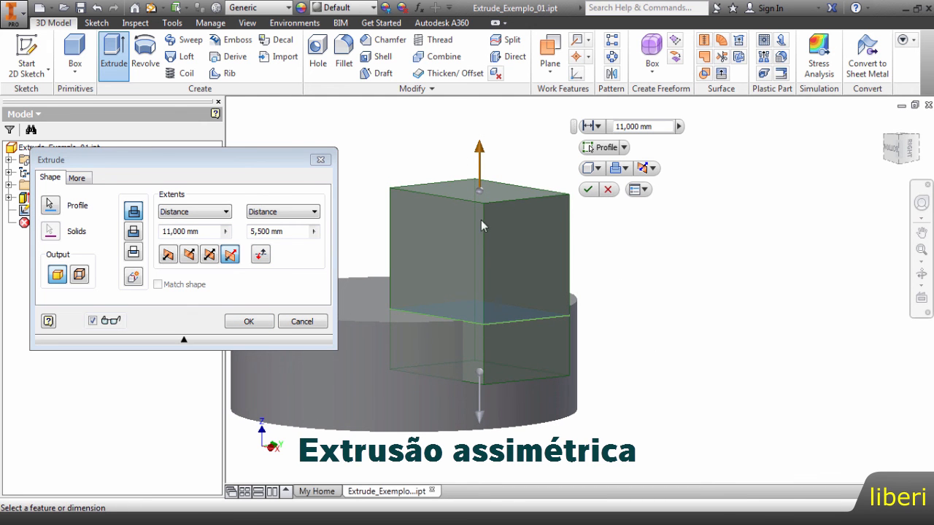
drag(479, 157, 480, 208)
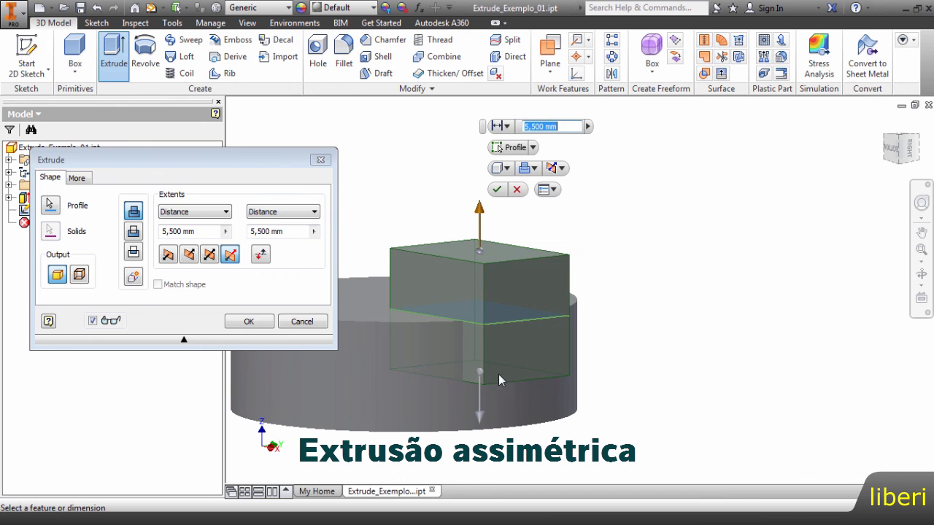
drag(480, 412, 488, 430)
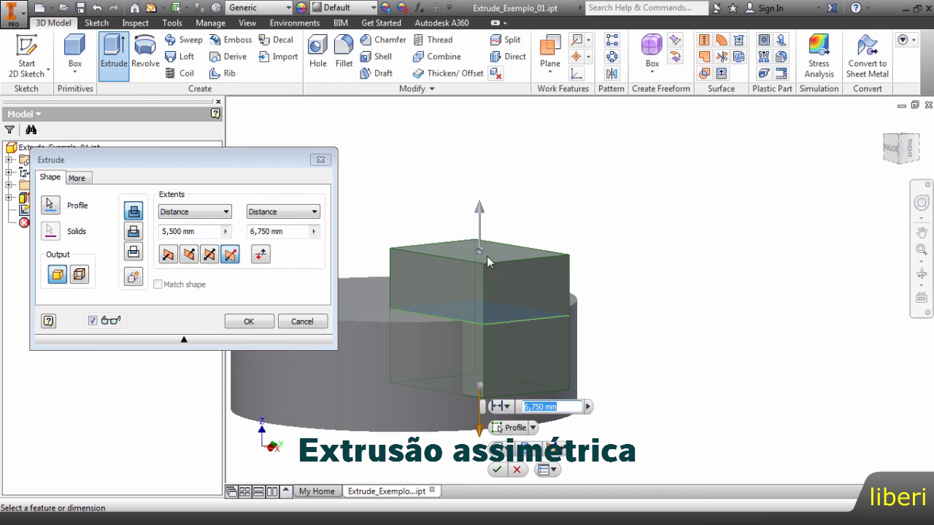
drag(485, 228, 480, 176)
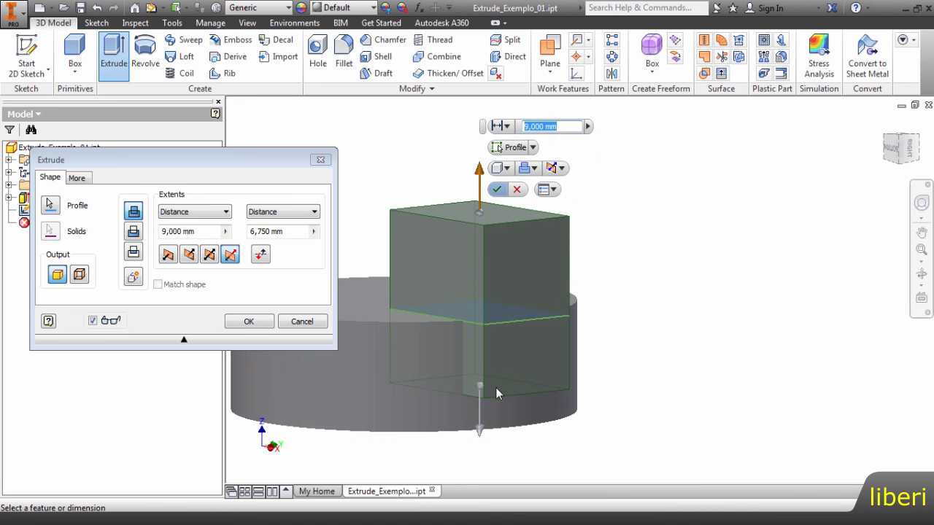
drag(486, 403, 484, 396)
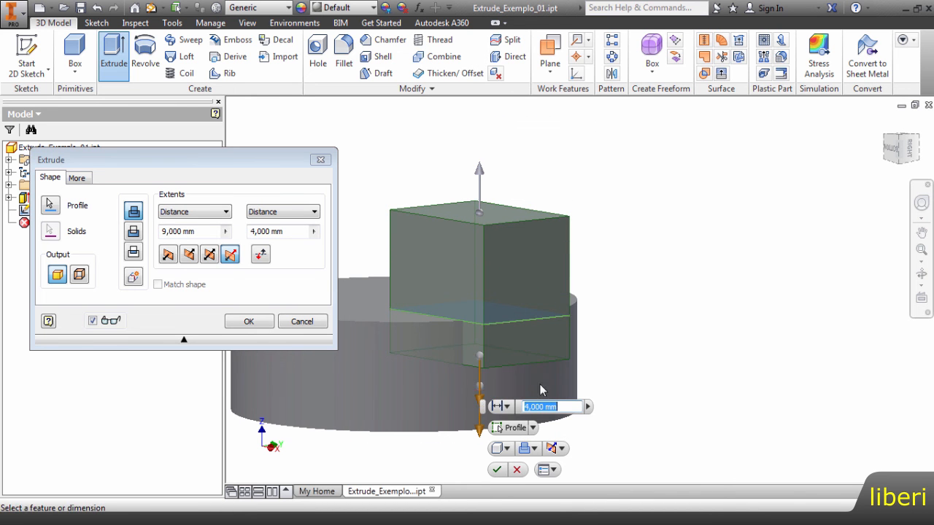
Step: Set the asymmetric extrusion's downward distance to 5 mm and its upward distance to 6 mm
middle_drag(645, 317, 616, 252)
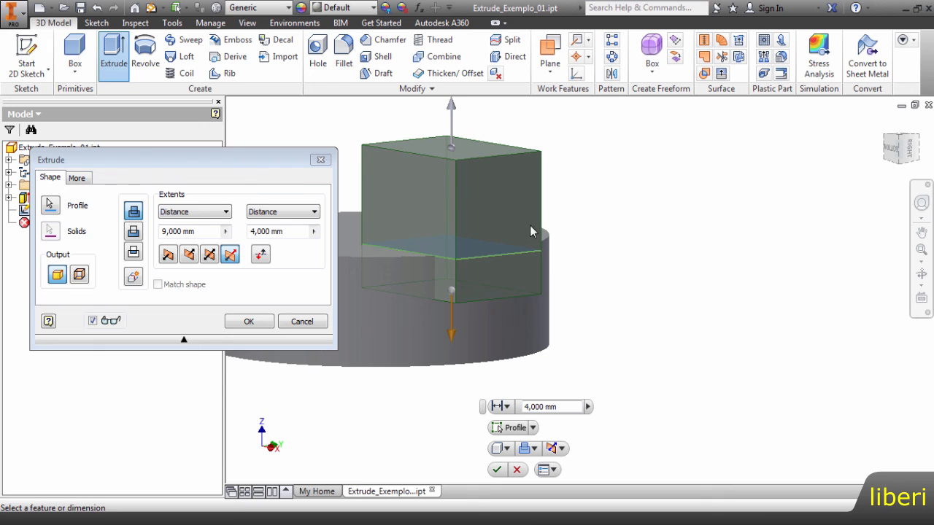
middle_drag(554, 254, 532, 291)
double_click(567, 408)
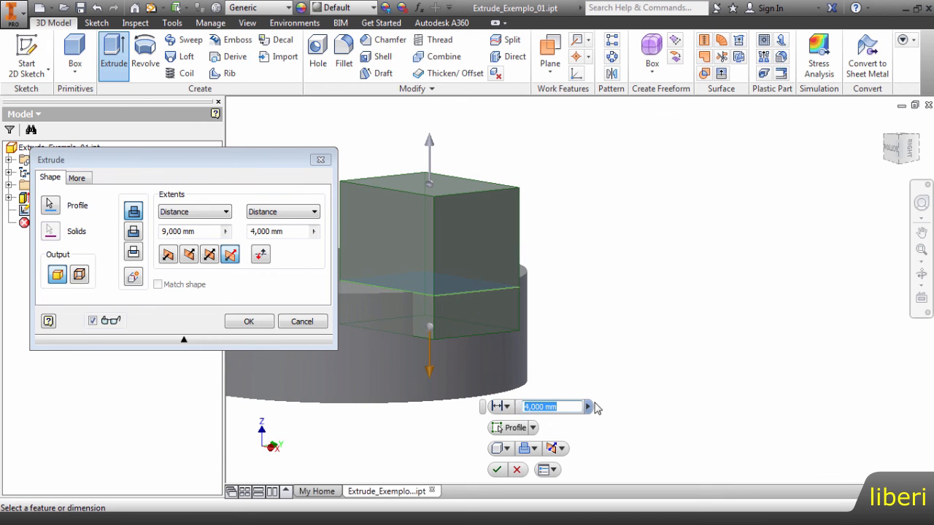
text(5)
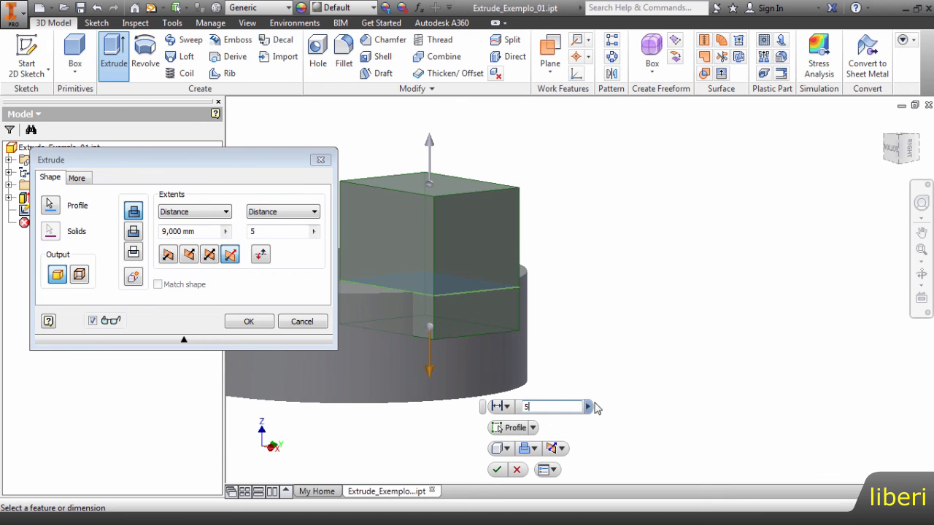
click(430, 142)
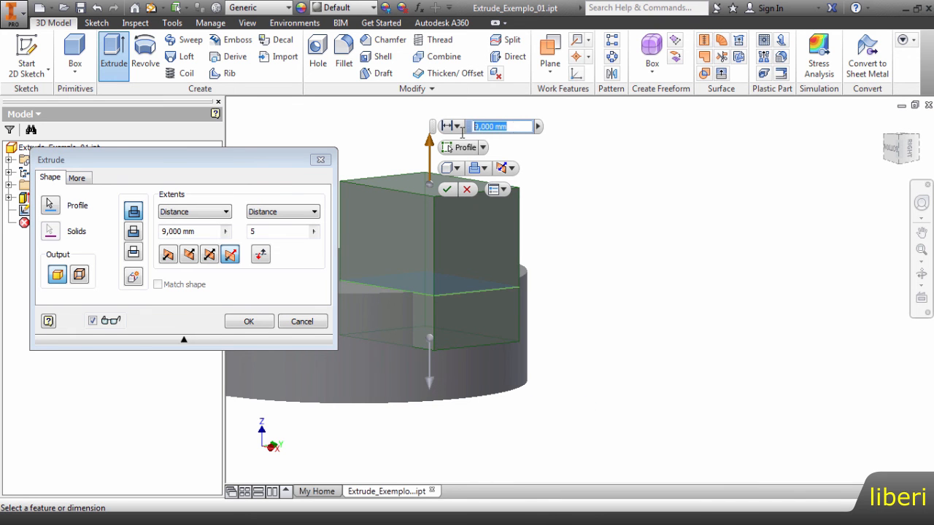
text(6)
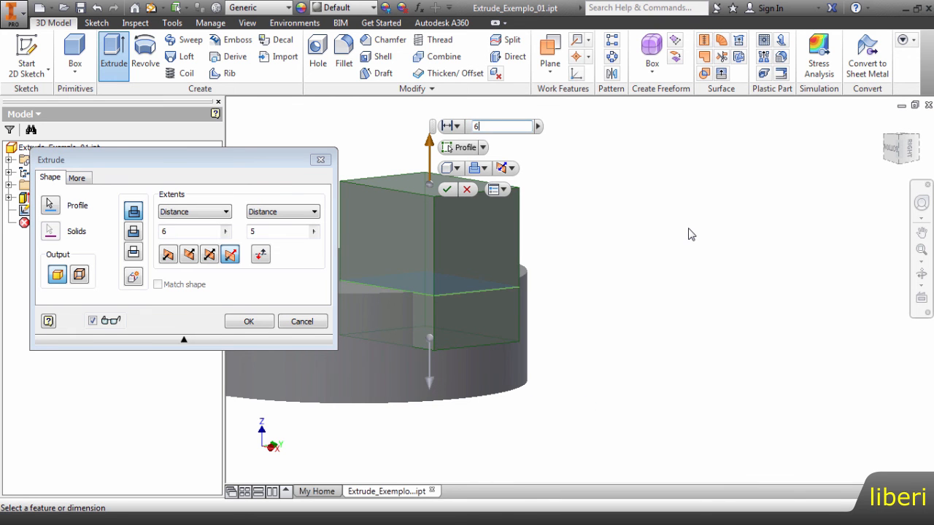
middle_drag(715, 323, 798, 360)
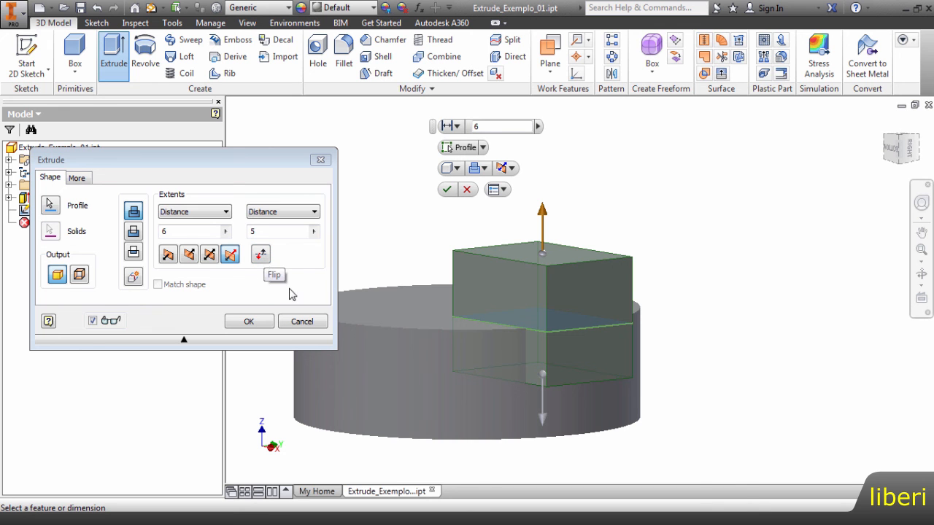
Step: Flip the asymmetric extrusion's two distances back and forth and set its upward distance to 8 mm
click(261, 254)
click(261, 254)
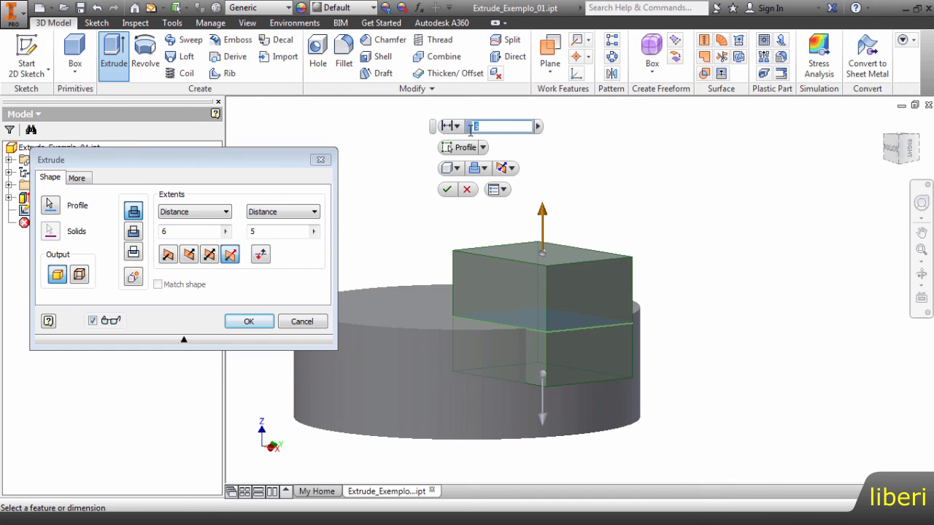
click(543, 414)
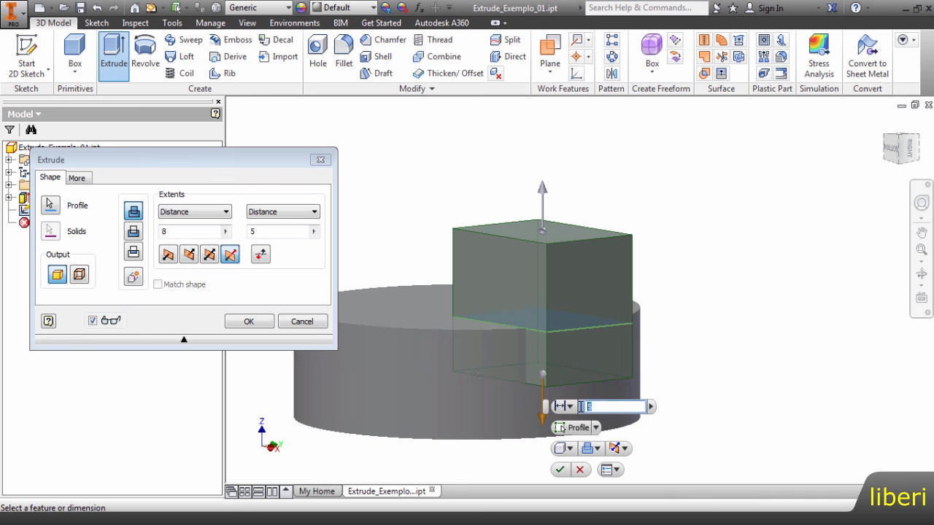
Step: Set the asymmetric extrusion's downward distance to 4 mm and try flipping the two distances repeatedly
click(261, 254)
click(261, 257)
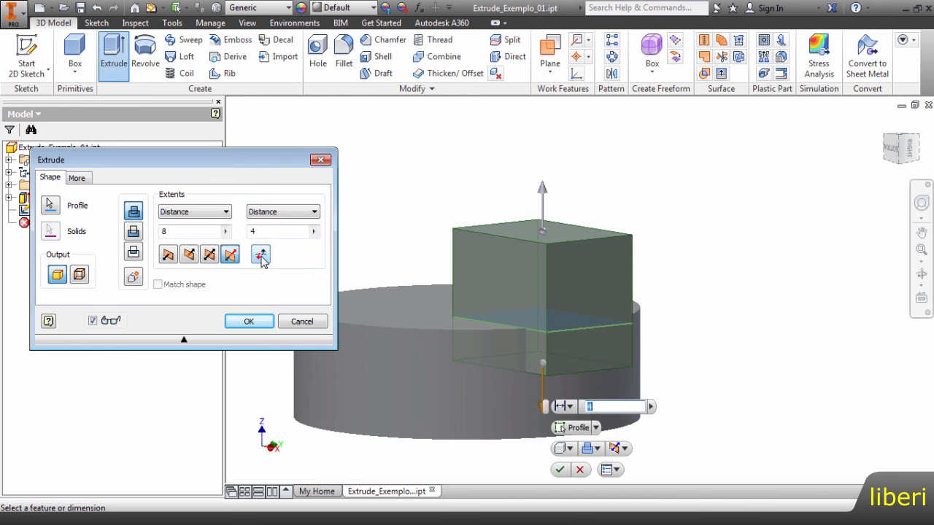
click(261, 257)
click(261, 257)
click(261, 257)
click(261, 257)
Step: Move the Extrude dialog off the model browser and switch the 8 mm extrusion to Direction 1
drag(263, 165, 352, 111)
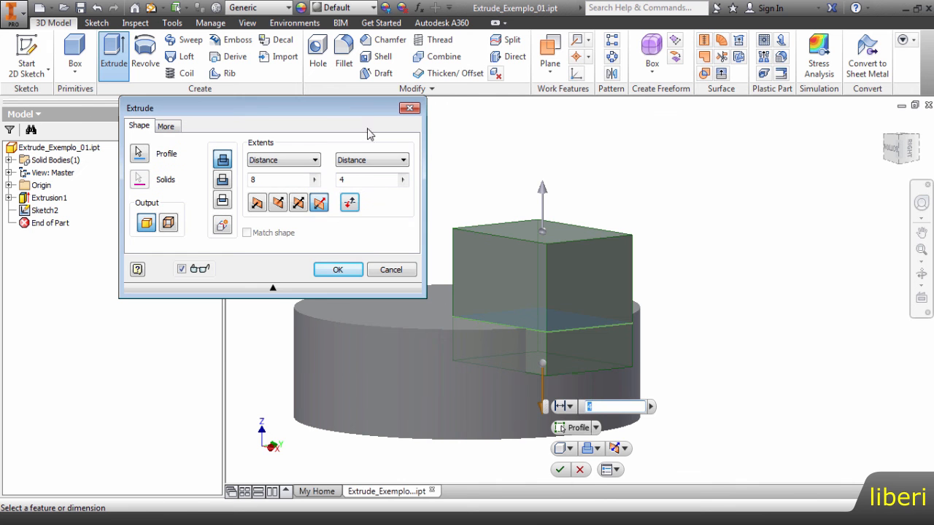
click(259, 204)
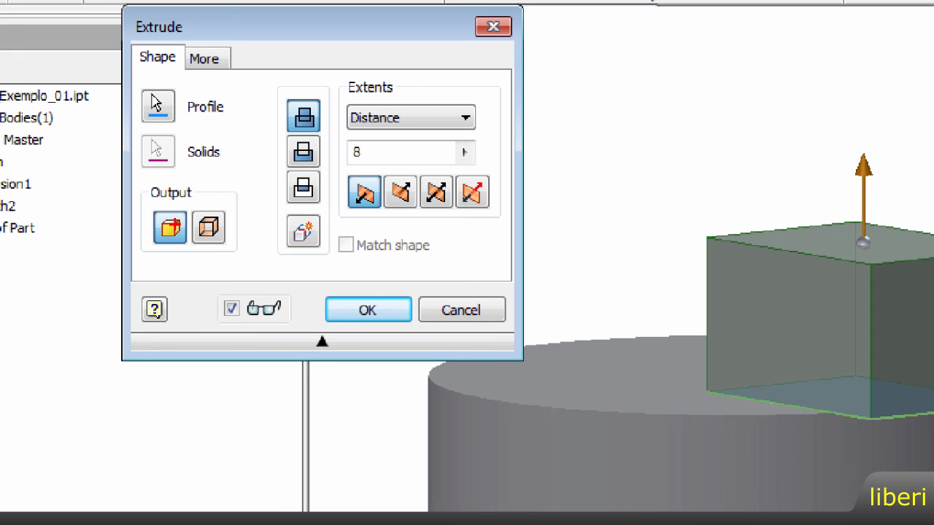
mouse_move(184, 196)
ctrl+mouse_down()
mouse_move(213, 250)
mouse_move(228, 257)
ctrl+mouse_up()
key(e)
mouse_move(141, 192)
ctrl+mouse_down()
mouse_move(241, 241)
mouse_move(243, 256)
ctrl+mouse_up()
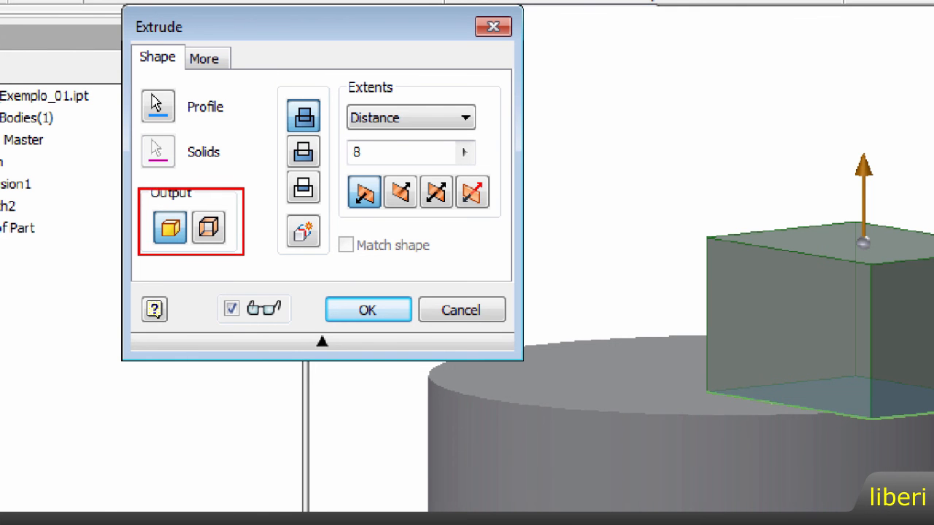
key(Escape)
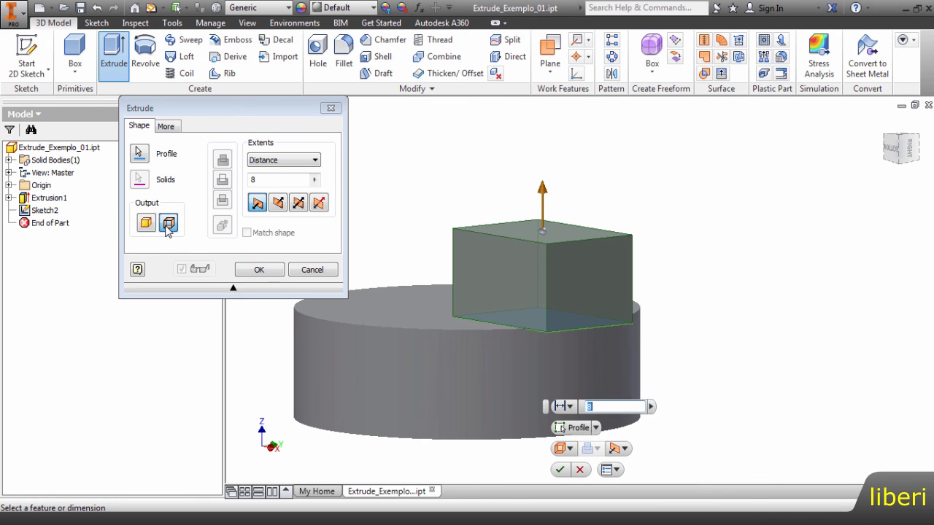
Step: Preview the extrusion with Surface output and switch its output back to Solid
click(168, 223)
mouse_move(637, 313)
shift+middle_down()
mouse_move(708, 334)
mouse_move(635, 306)
mouse_move(652, 314)
shift+middle_up()
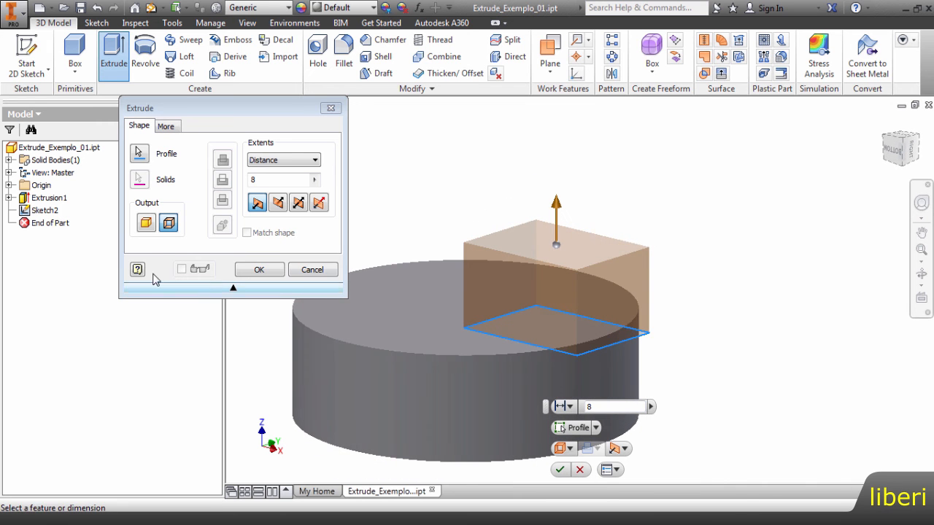
shift+middle_drag(625, 240, 654, 277)
click(145, 223)
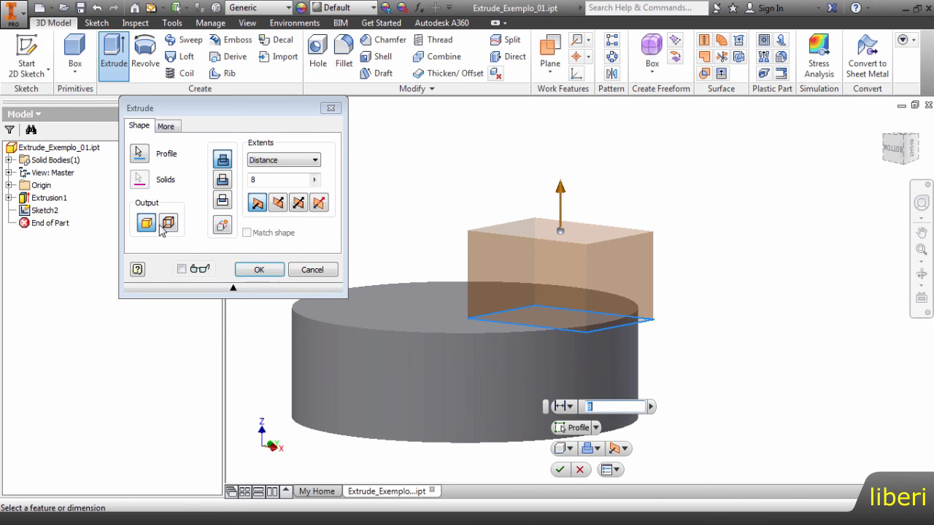
shift+middle_drag(789, 222, 767, 242)
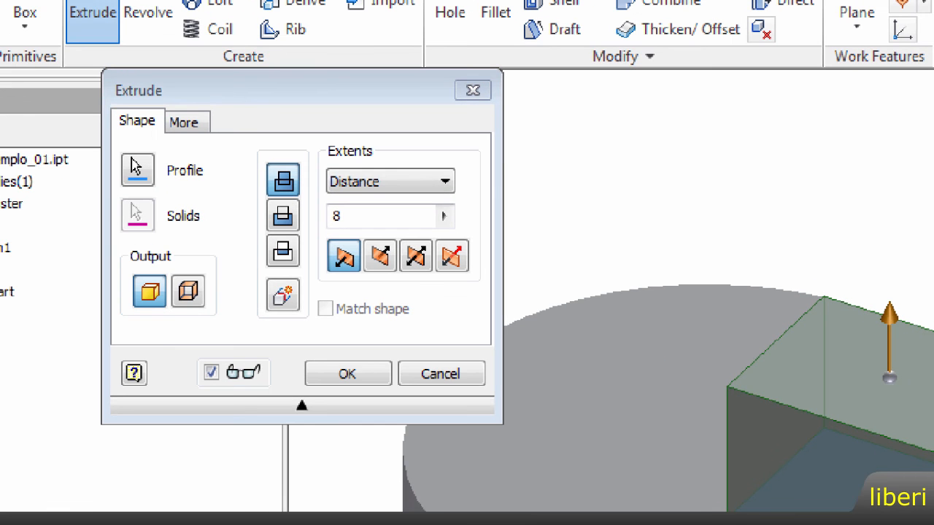
Step: Set the rectangular profile extrusion's taper angle to 10 degrees
click(143, 102)
mouse_move(107, 102)
ctrl+mouse_down()
mouse_move(166, 137)
mouse_move(214, 139)
ctrl+mouse_up()
key(e)
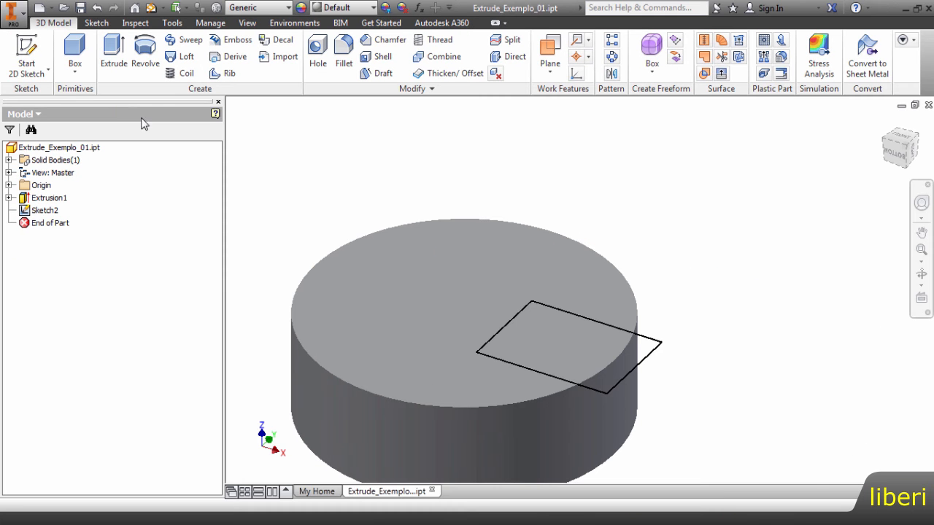
click(93, 21)
click(167, 129)
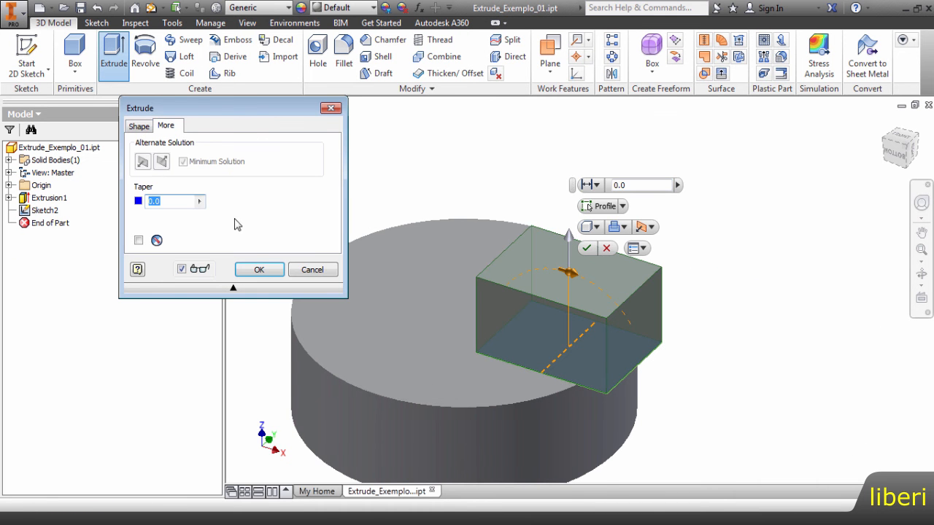
middle_drag(726, 354, 696, 342)
drag(178, 203, 144, 210)
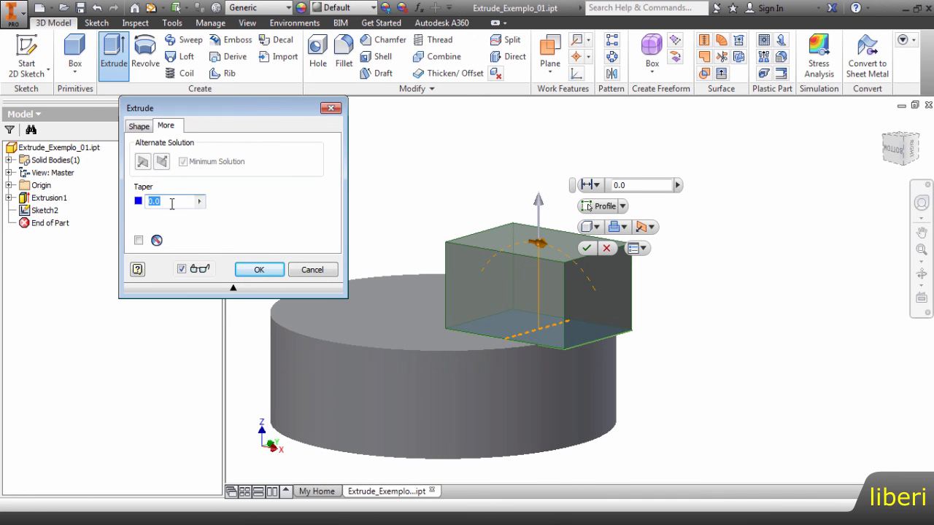
text(10)
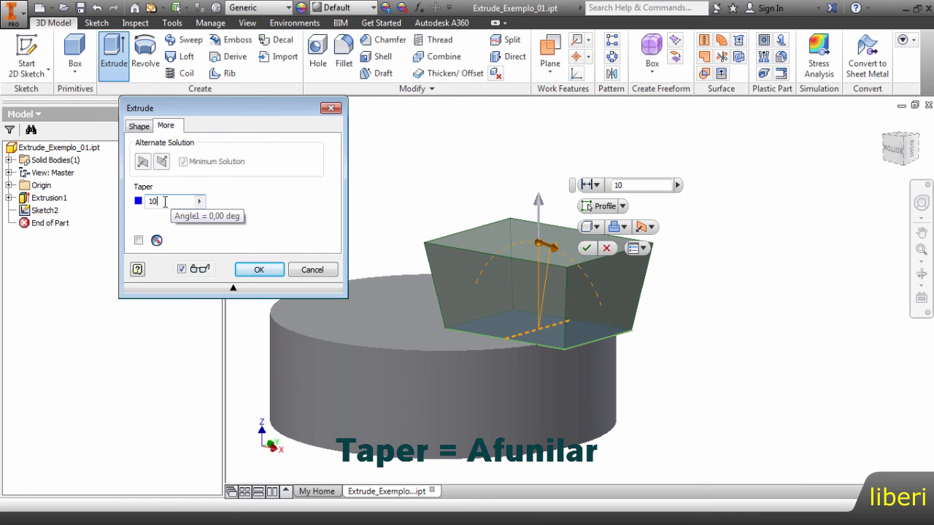
Step: Change the extrusion's taper angle to -10 degrees and view the narrowing block
drag(165, 202, 130, 204)
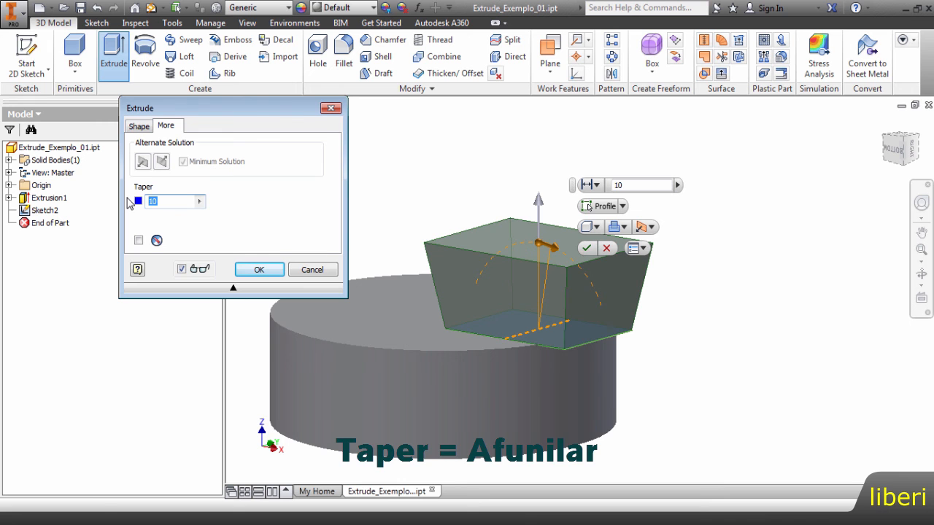
middle_drag(692, 327, 593, 335)
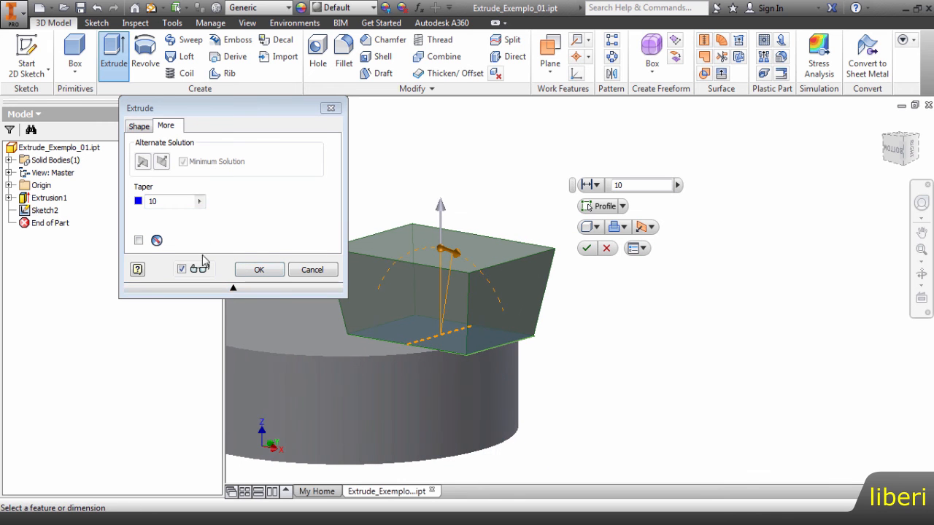
drag(180, 207, 116, 202)
text(-1)
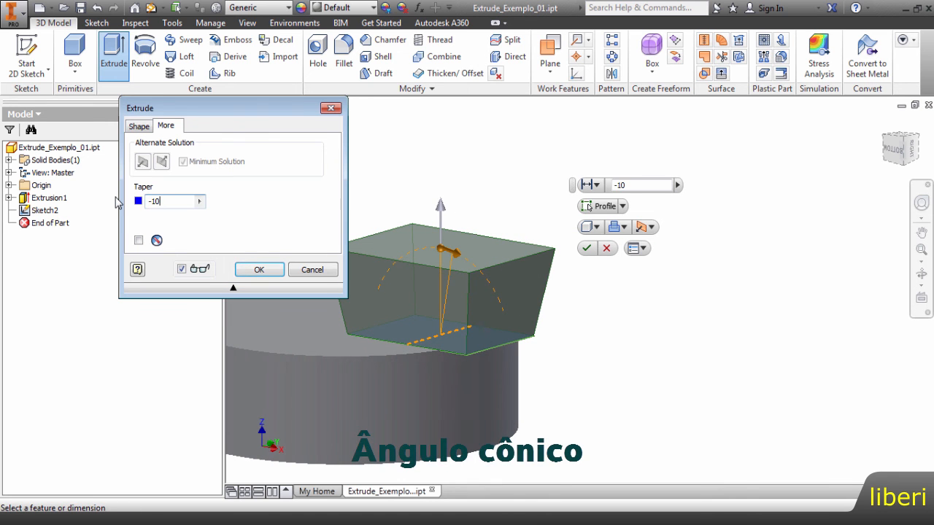
shift+middle_drag(623, 350, 686, 375)
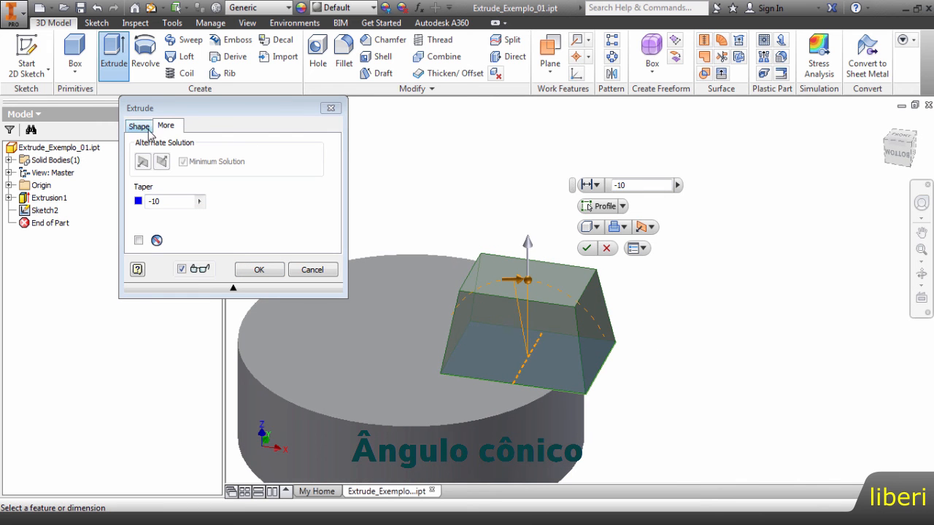
Step: Reverse the extrusion to Direction 2 as a cut into the cylinder and set its taper angle to 0
click(140, 128)
click(278, 202)
shift+middle_drag(596, 337, 696, 378)
click(167, 126)
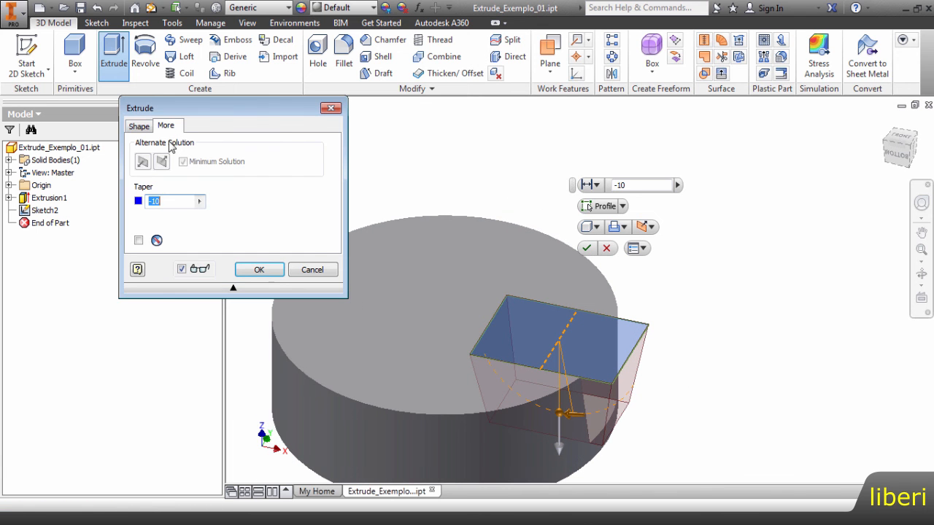
text(0)
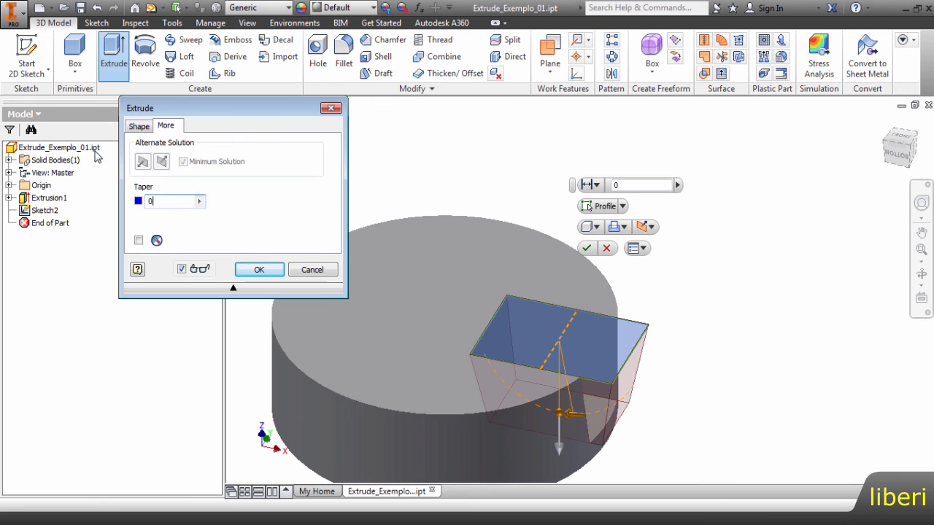
Step: Set the cut's distance to 5 mm and create the extrusion
click(144, 126)
middle_drag(800, 369, 708, 316)
click(298, 181)
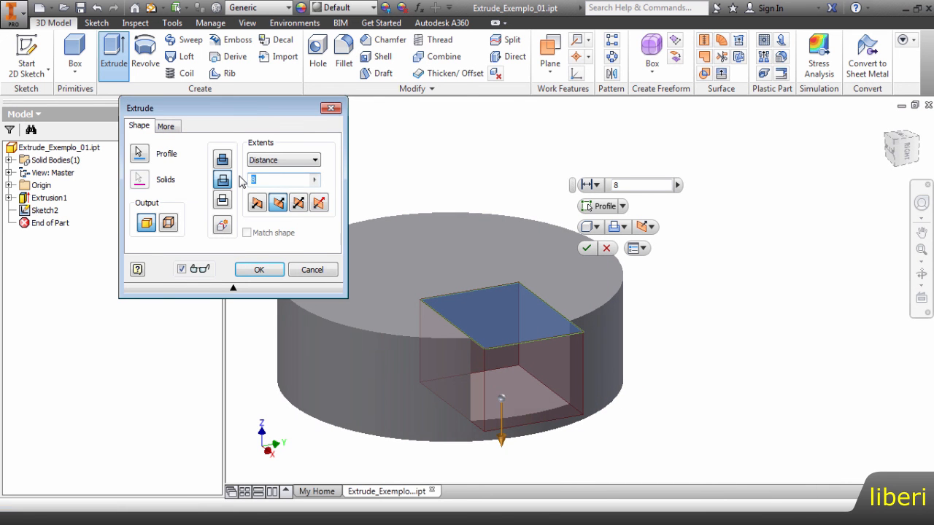
text(5)
click(257, 271)
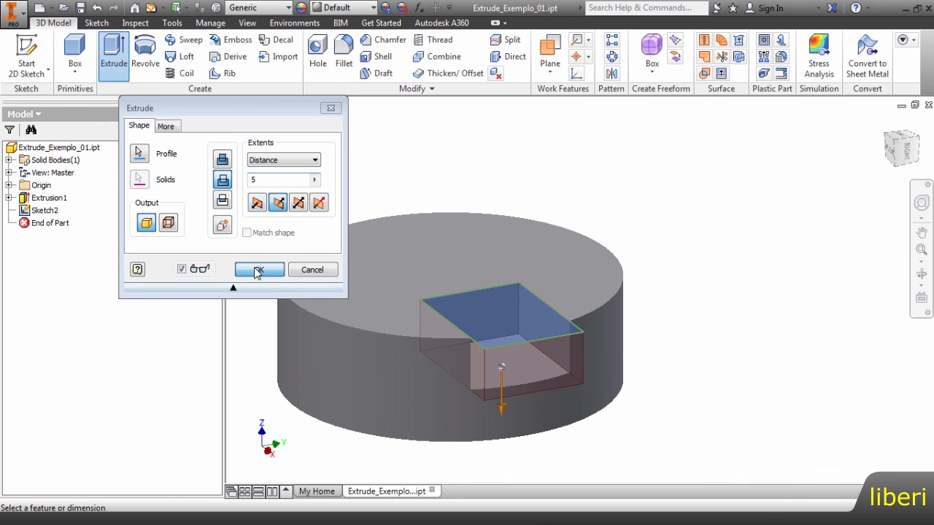